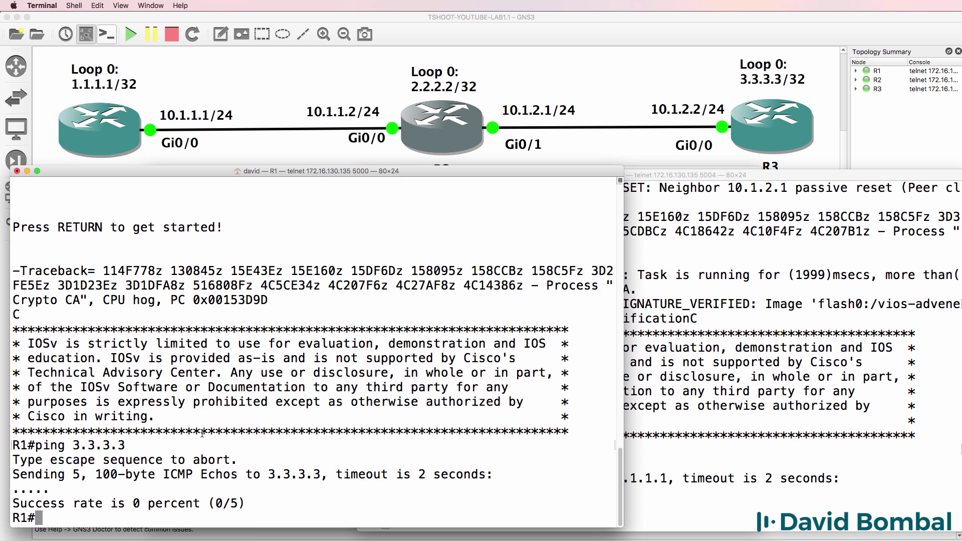
# Ping 3.3.3.3 from R1 again, and ping 1.1.1.1 from R3 again.
pyautogui.press('Up')
pyautogui.press('Return')
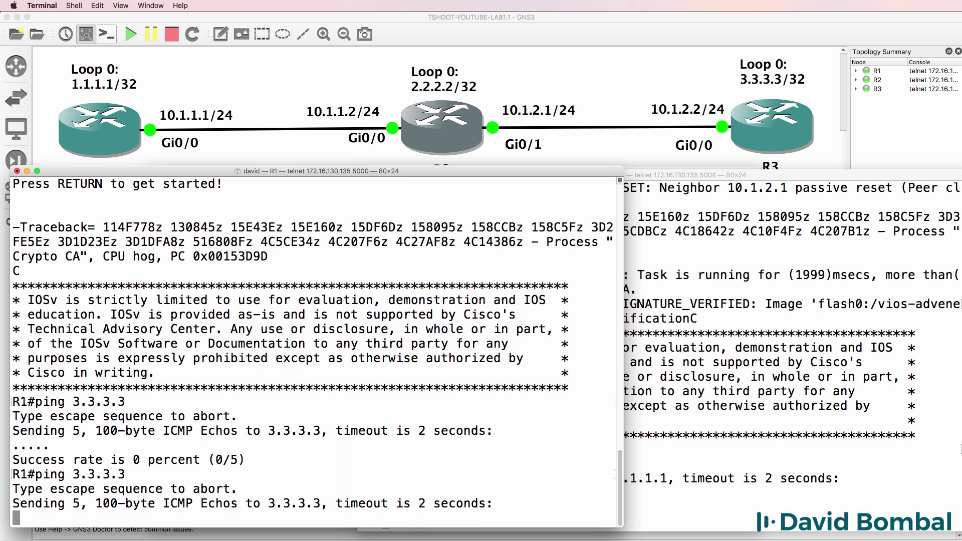
pyautogui.click(755, 355)
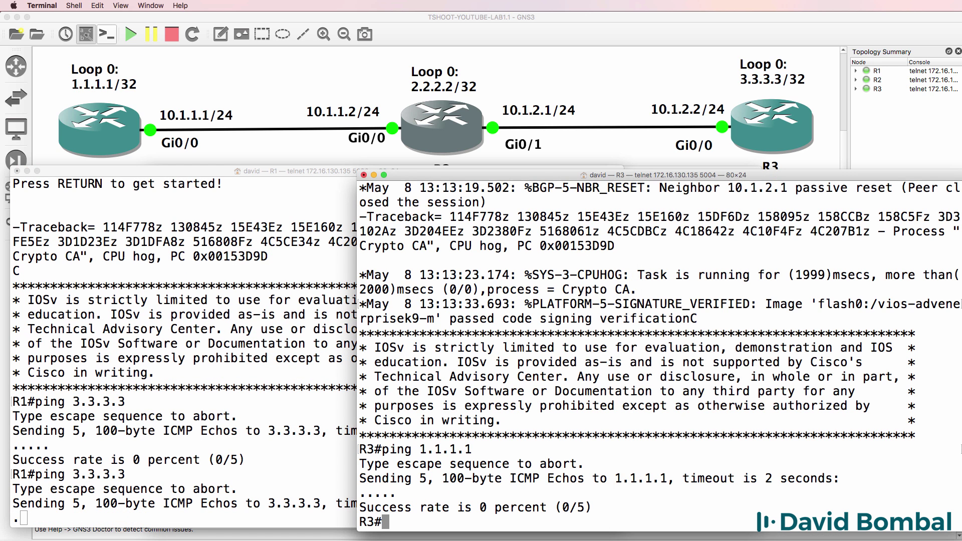
pyautogui.press('Up')
pyautogui.press('Return')
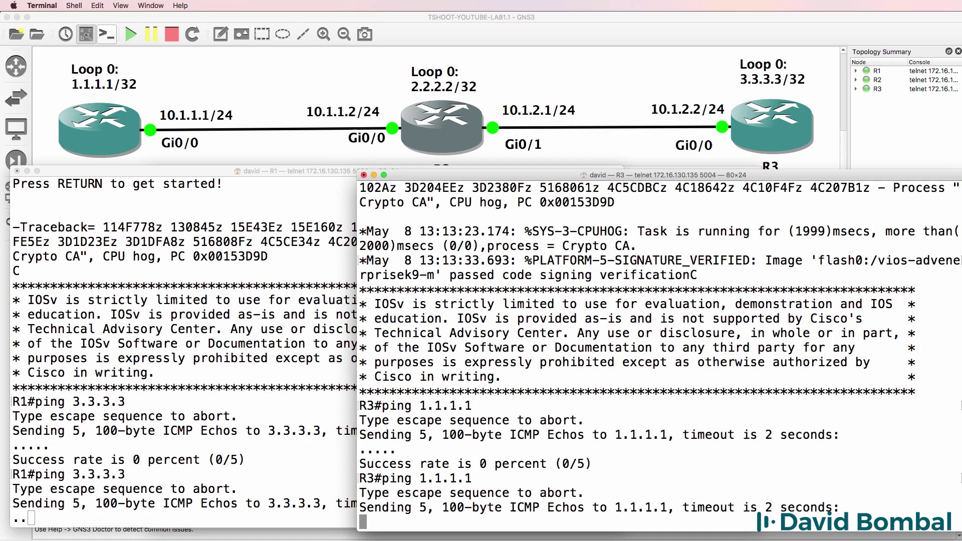
# Display the IP routing protocols on R1 with sh ip protocols and review the BGP section of the output.
pyautogui.write('sh ip rpt')
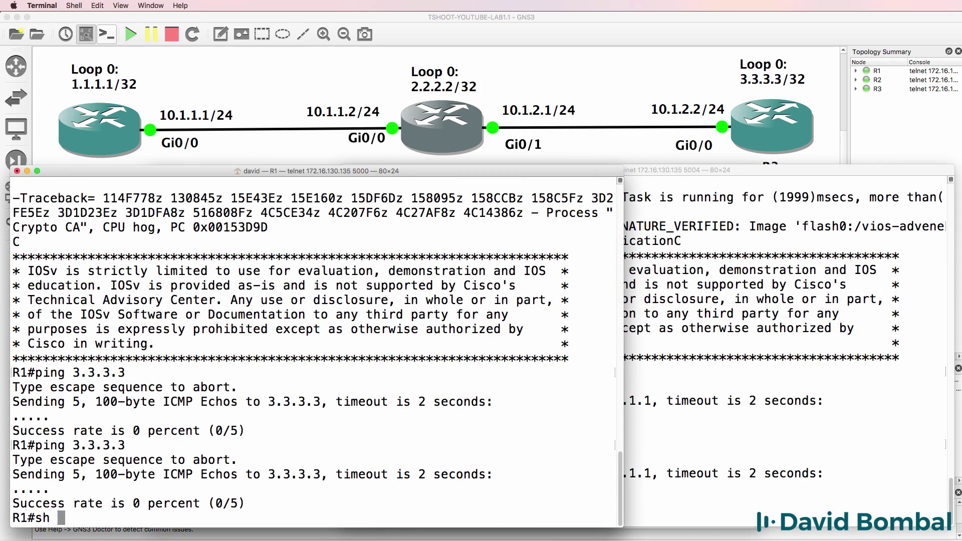
pyautogui.press('BackSpace')
pyautogui.press('BackSpace')
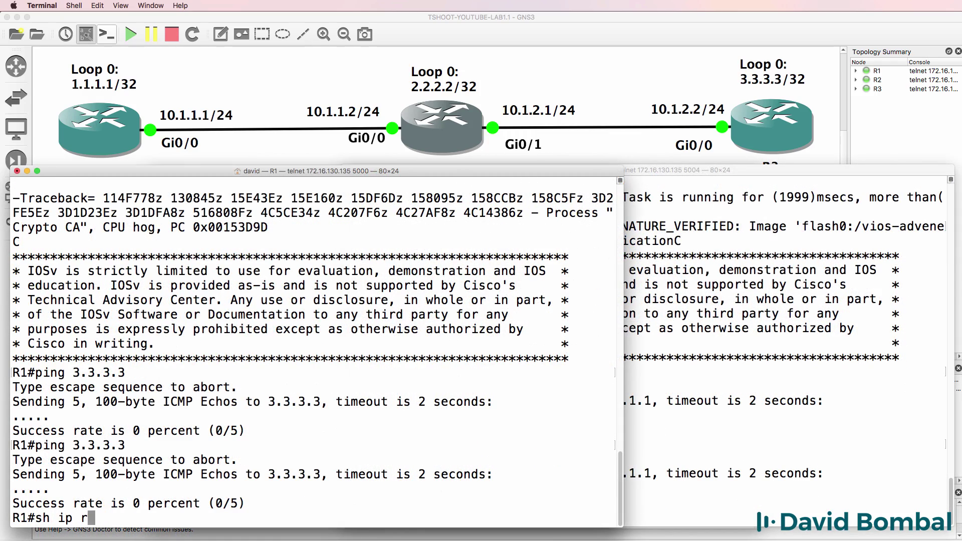
pyautogui.press('BackSpace')
pyautogui.write('prot')
pyautogui.press('Tab')
pyautogui.press('Return')
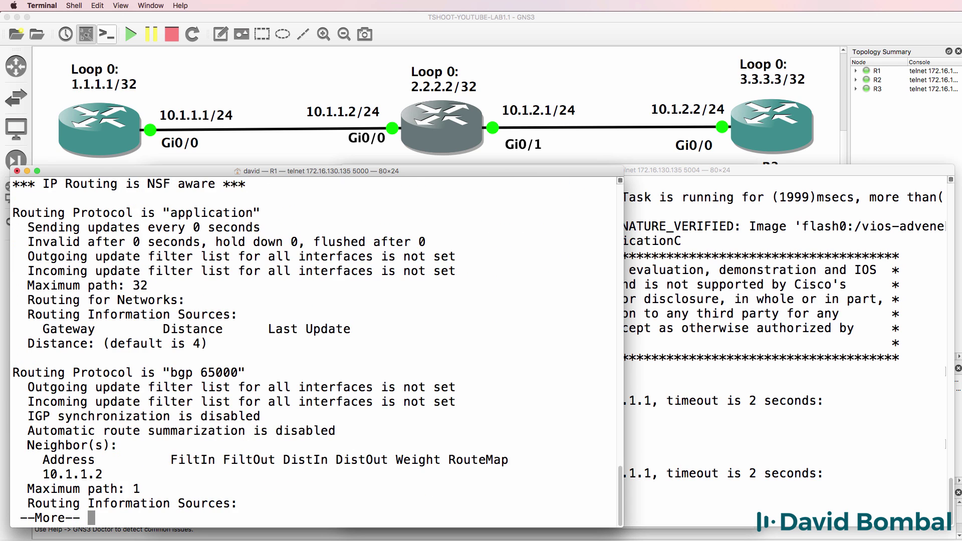
pyautogui.press('space')
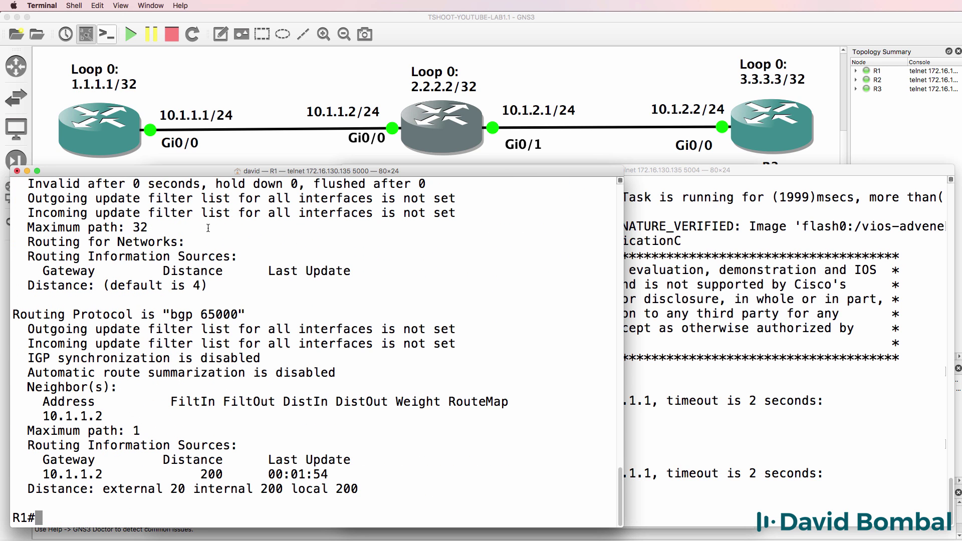
pyautogui.moveTo(250, 314); pyautogui.dragTo(11, 314)
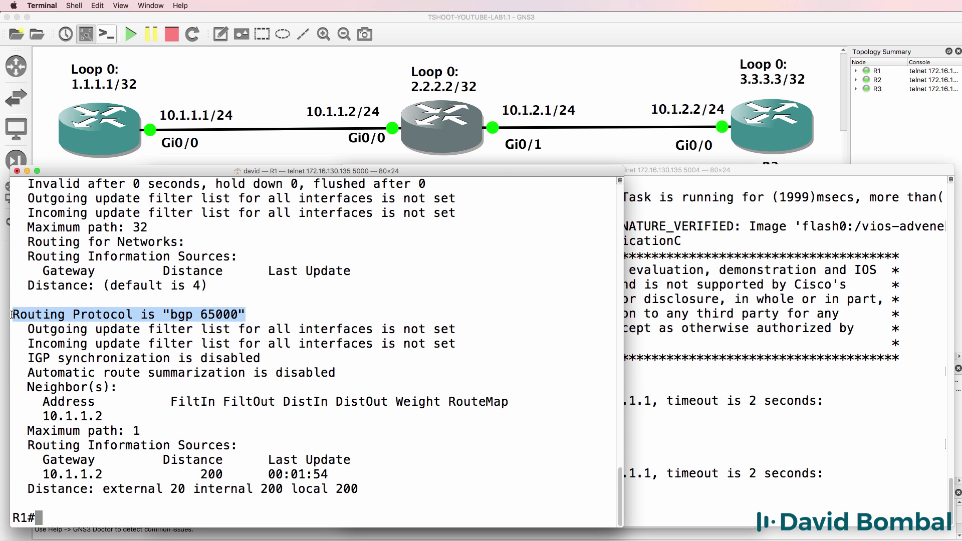
pyautogui.scroll(4, 202, 314)
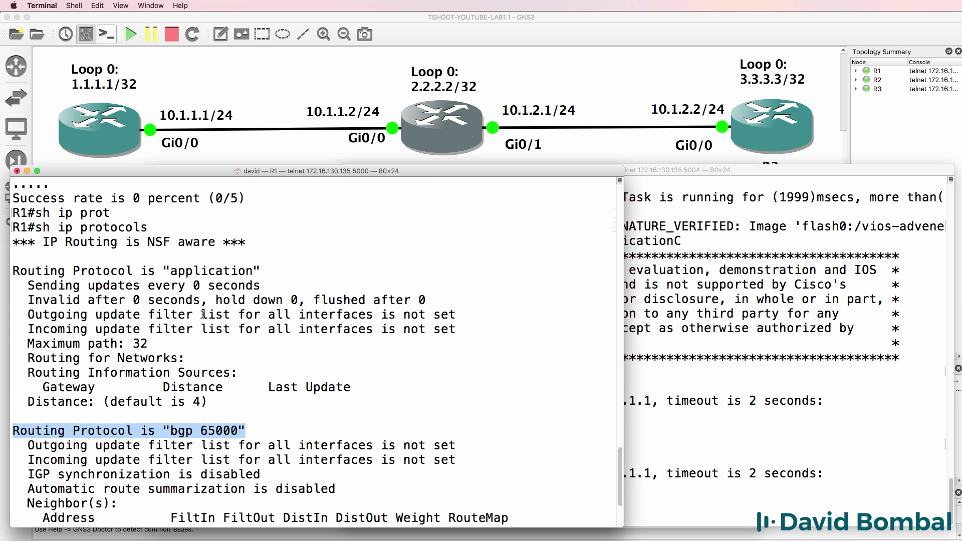
# Copy the BGP process name from R1's output into a "bgp 65000" text note and place it above R1's Loop 0 label.
pyautogui.moveTo(255, 424); pyautogui.dragTo(168, 424)
pyautogui.press('super+c')
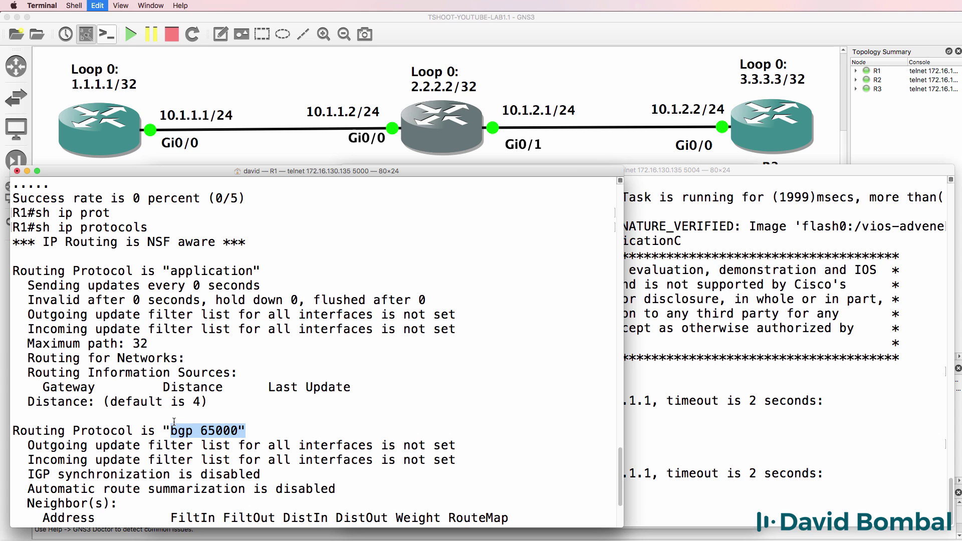
pyautogui.click(216, 49)
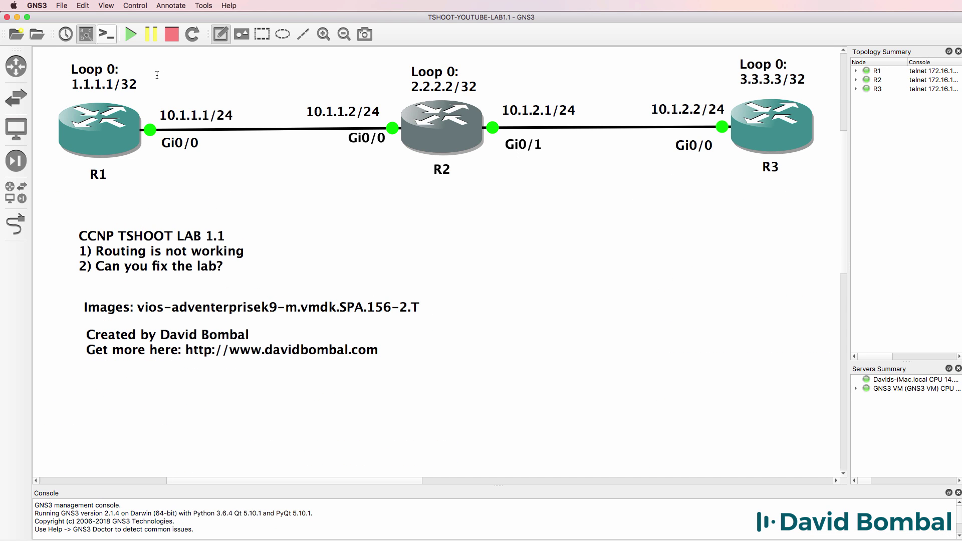
pyautogui.click(80, 203)
pyautogui.press('super+v')
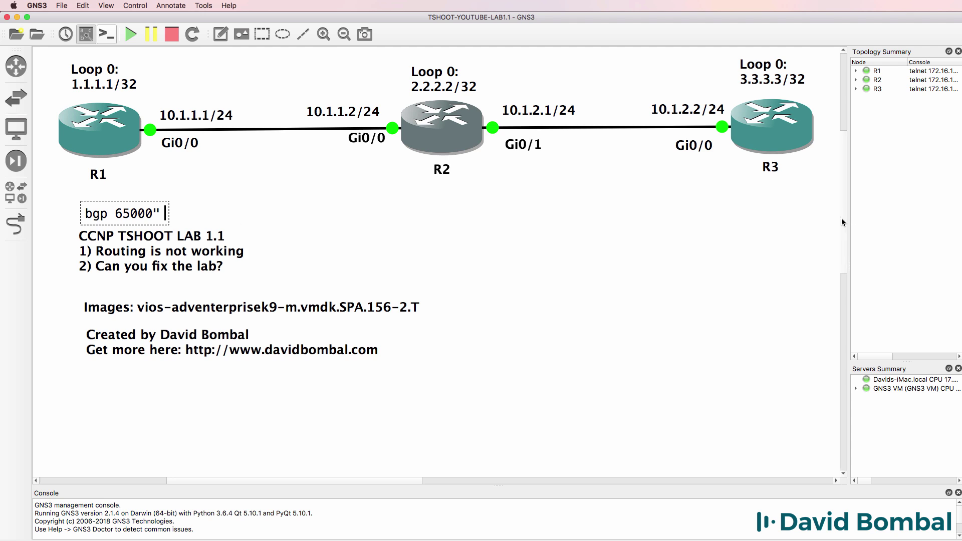
pyautogui.scroll(1, 841, 218)
pyautogui.press('BackSpace')
pyautogui.click(104, 244)
pyautogui.moveTo(105, 244); pyautogui.dragTo(89, 75)
# Return to R1's Terminal console and display the interface summary with sh ip int brief.
pyautogui.press('super+Tab')
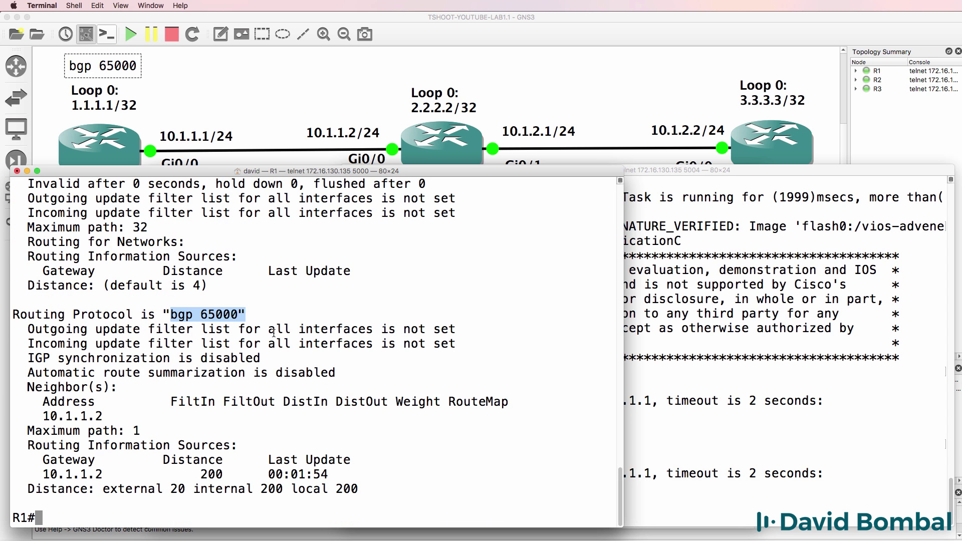
pyautogui.write('sh ip intb rief')
pyautogui.press('Return')
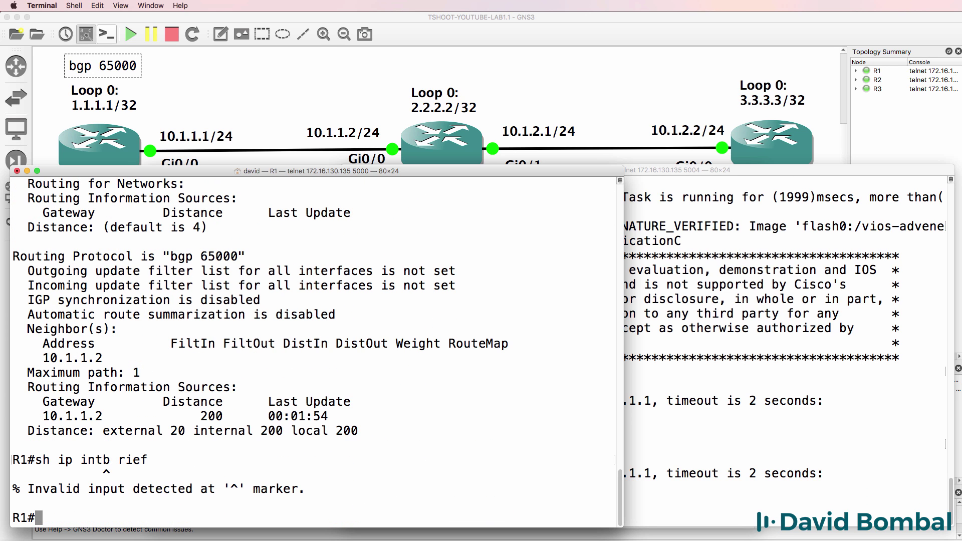
pyautogui.press('Up')
pyautogui.press('BackSpace')
pyautogui.press('BackSpace')
pyautogui.press('BackSpace')
pyautogui.press('BackSpace')
pyautogui.press('BackSpace')
pyautogui.press('BackSpace')
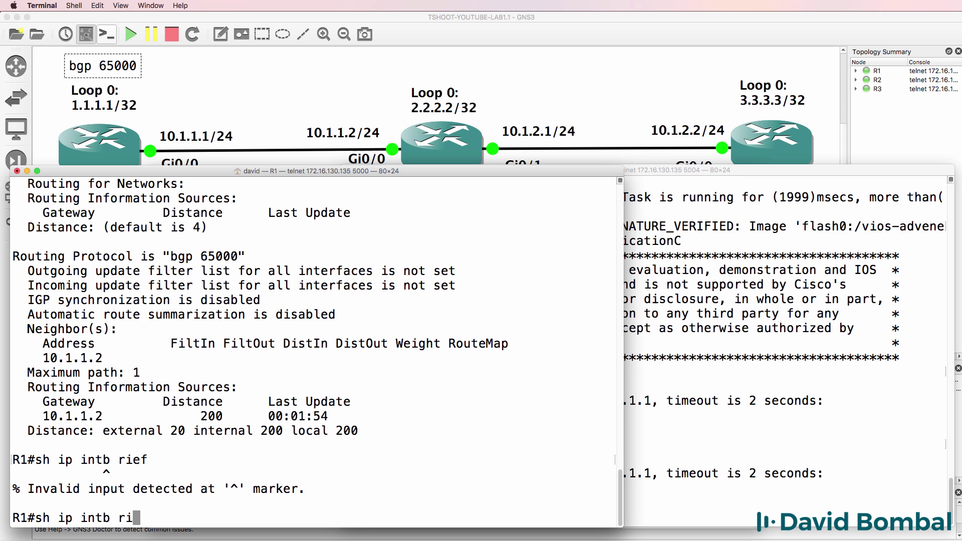
pyautogui.write('brief')
pyautogui.press('Return')
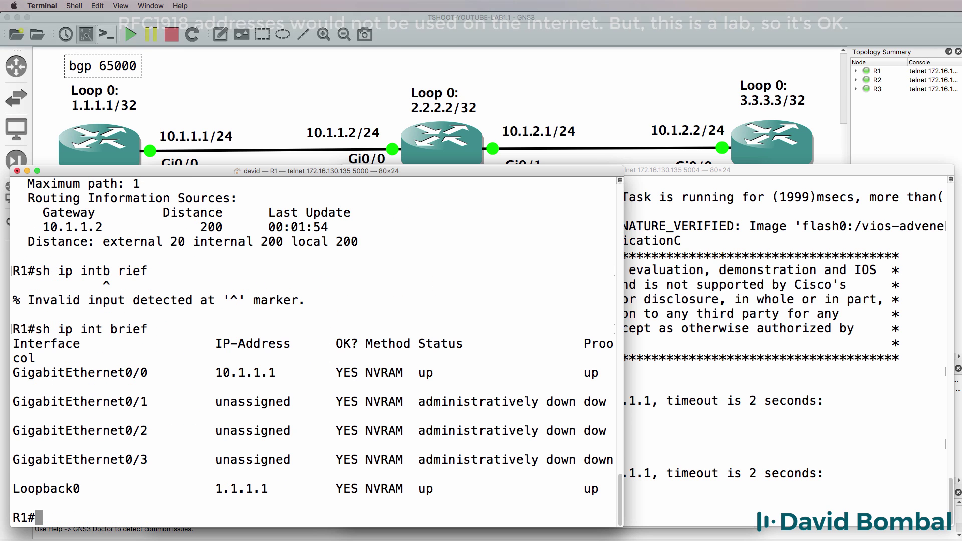
# Compare the GigabitEthernet0/0 and Loopback0 addresses in R1's output with the topology, keeping the diagram's interface labels uncovered.
pyautogui.moveTo(293, 385); pyautogui.dragTo(209, 375)
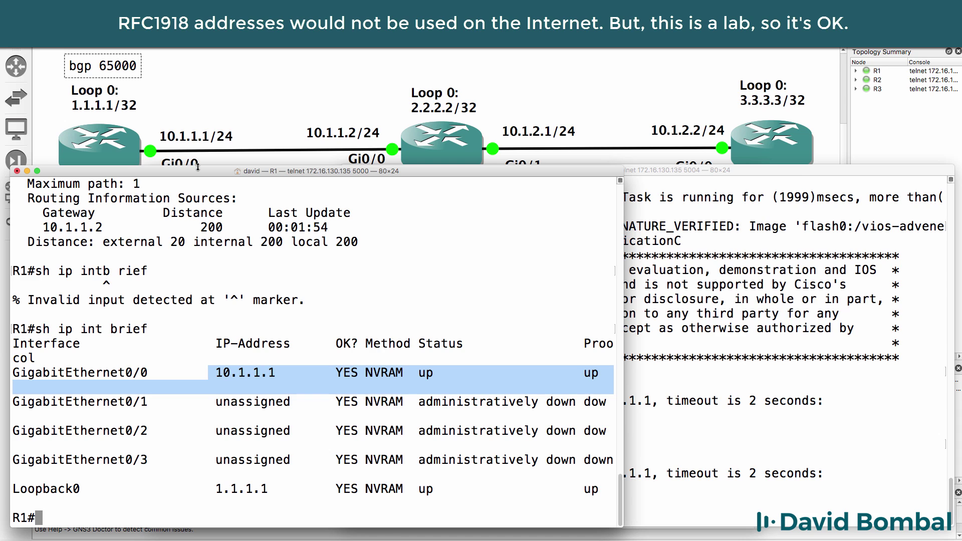
pyautogui.moveTo(198, 167); pyautogui.dragTo(198, 181)
pyautogui.moveTo(276, 488); pyautogui.dragTo(177, 488)
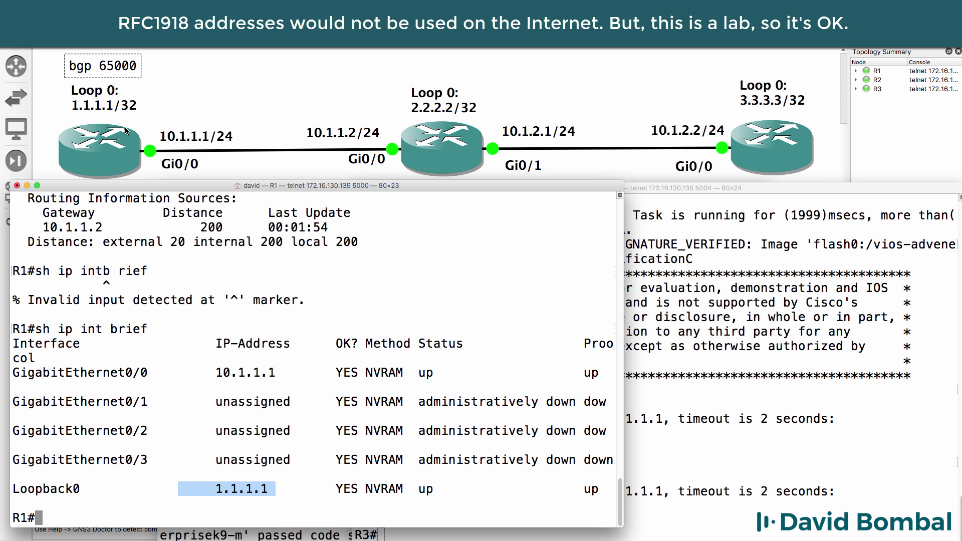
pyautogui.moveTo(606, 372); pyautogui.dragTo(216, 372)
pyautogui.moveTo(612, 503); pyautogui.dragTo(43, 474)
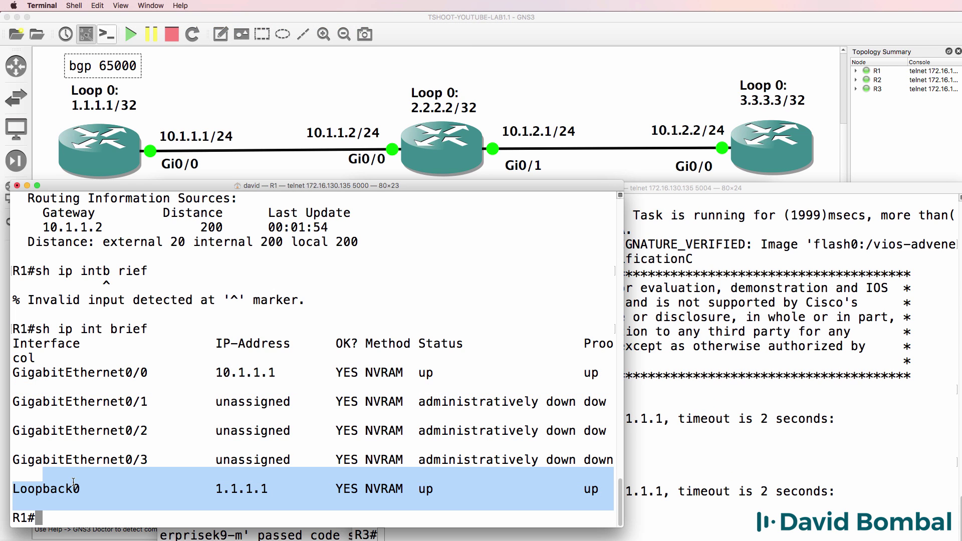
# Display the BGP summary on R1 with sh ip bgp sum and examine the router identifier, local AS number and neighbor address.
pyautogui.write('sh ip bgp su')
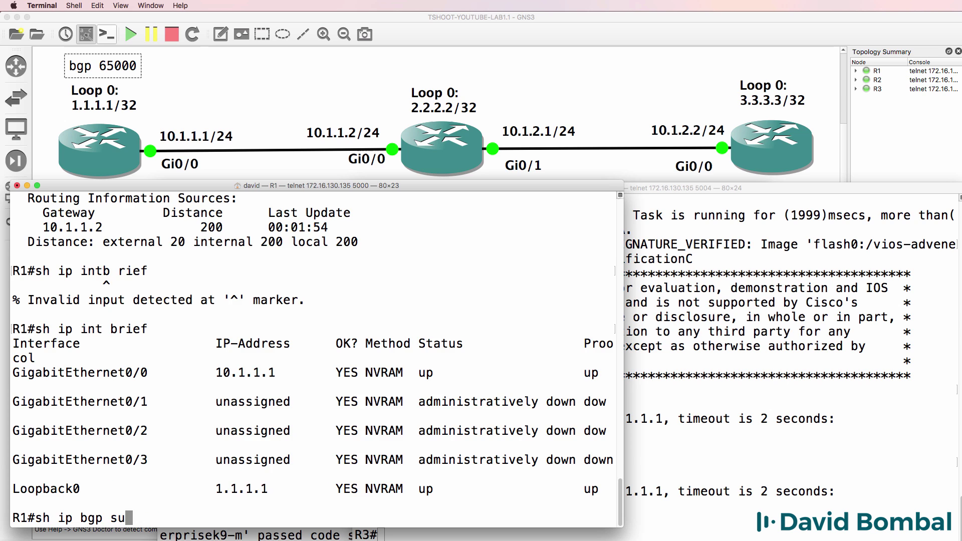
pyautogui.write('m')
pyautogui.press('Return')
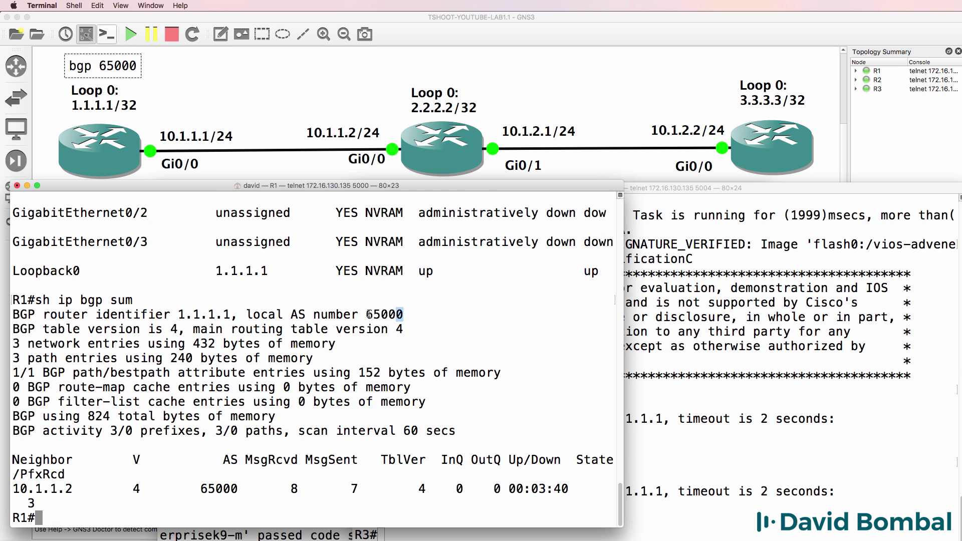
pyautogui.moveTo(405, 314); pyautogui.dragTo(12, 314)
pyautogui.moveTo(236, 300); pyautogui.dragTo(9, 310)
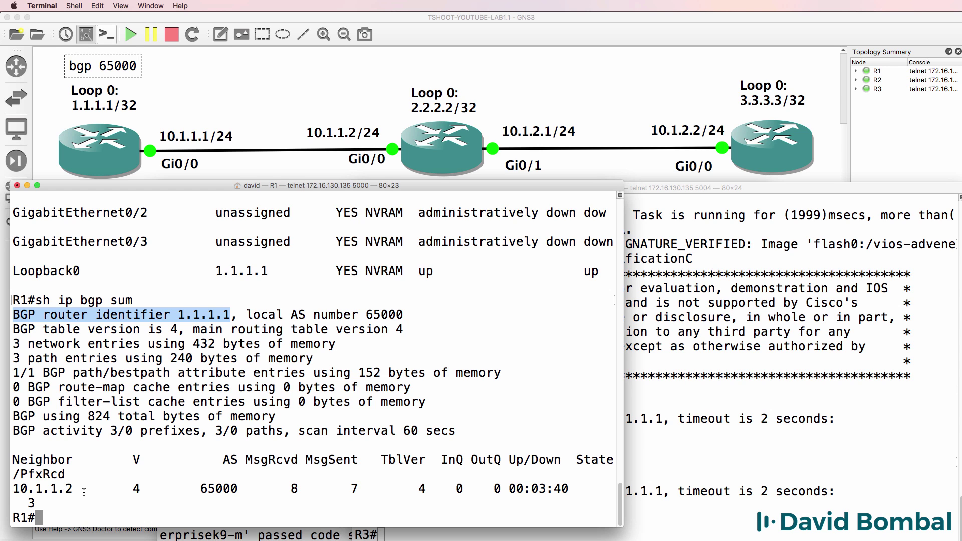
pyautogui.moveTo(83, 490); pyautogui.dragTo(1, 484)
# Widen R1's console so the neighbor table fits on single lines, and move it below the router names in the topology.
pyautogui.moveTo(624, 379); pyautogui.dragTo(674, 376)
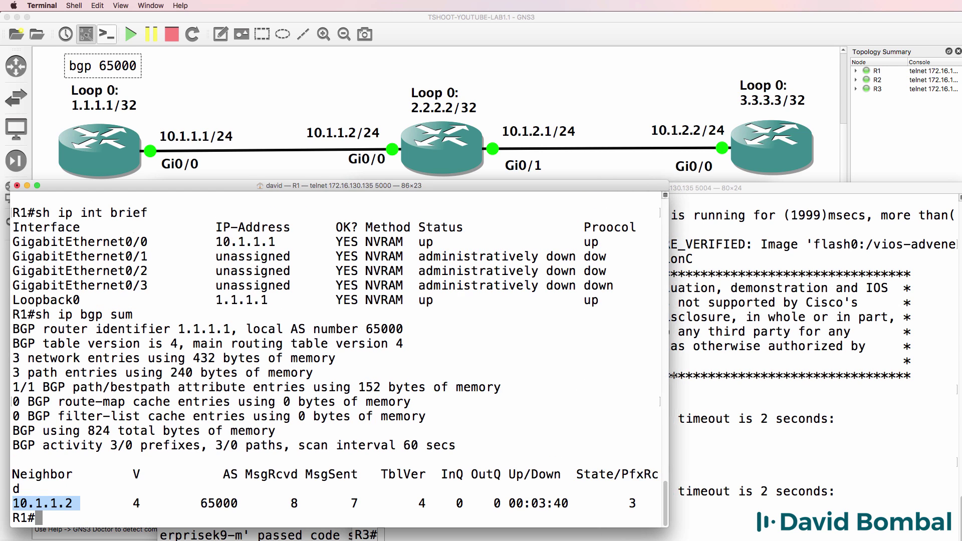
pyautogui.moveTo(82, 505); pyautogui.dragTo(2, 507)
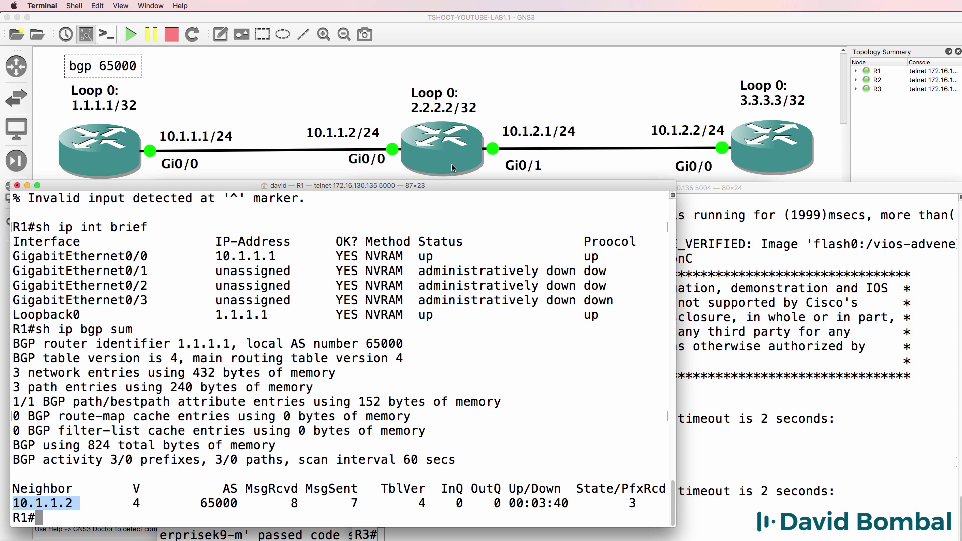
pyautogui.moveTo(458, 184); pyautogui.dragTo(460, 208)
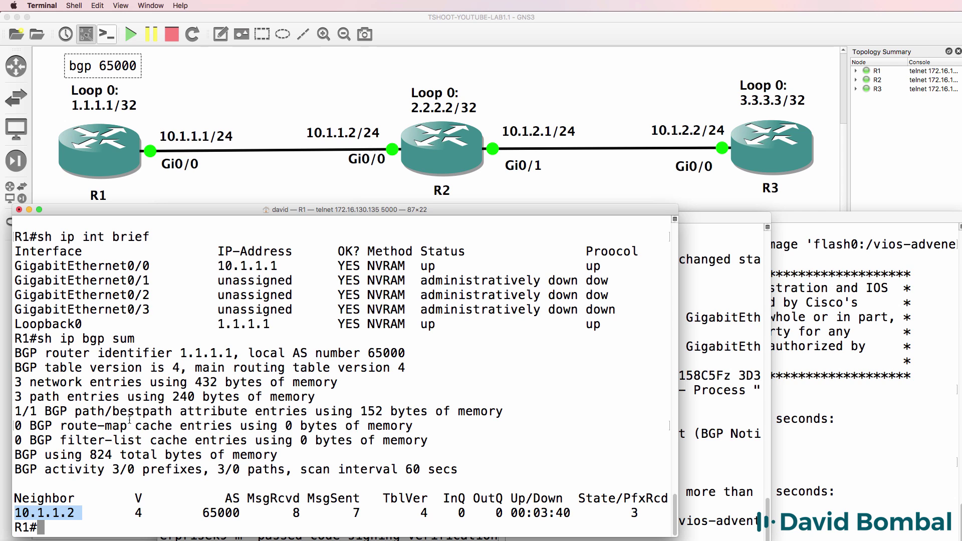
# Ping R2's address 10.1.1.2 from R1.
pyautogui.write('ping ')
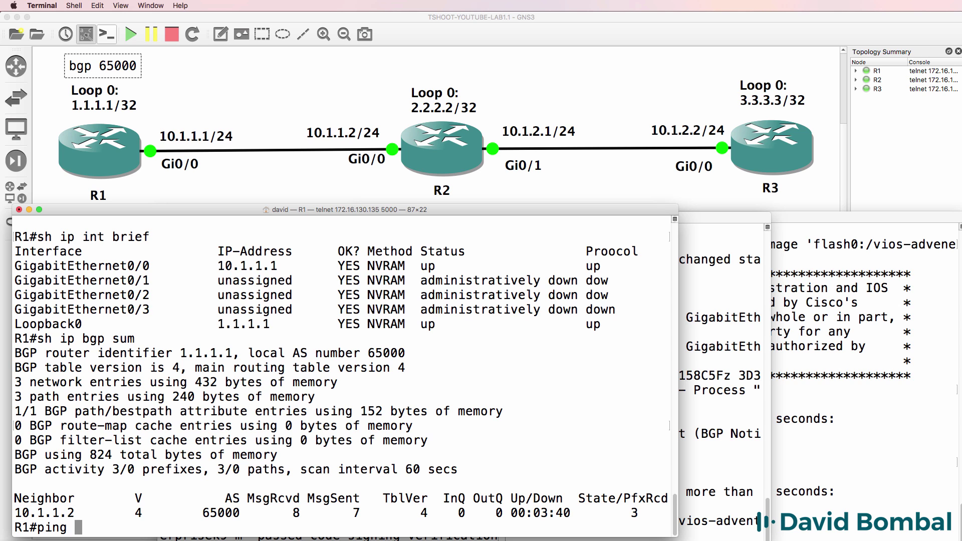
pyautogui.write('10.1.1.2')
pyautogui.press('Return')
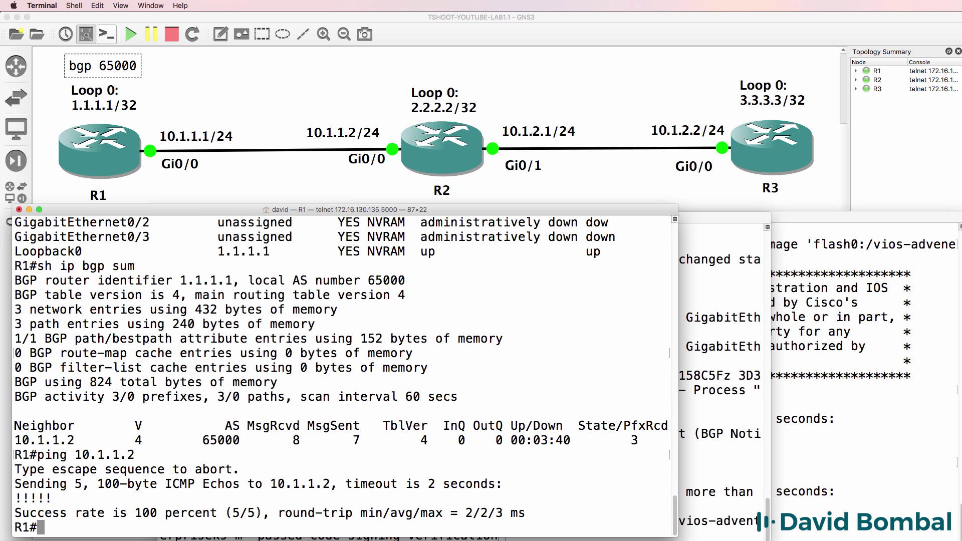
# Rerun sh ip bgp sum on R1 and examine the neighbor's State/PfxRcd and AS values.
pyautogui.press('Up')
pyautogui.press('Up')
pyautogui.press('Return')
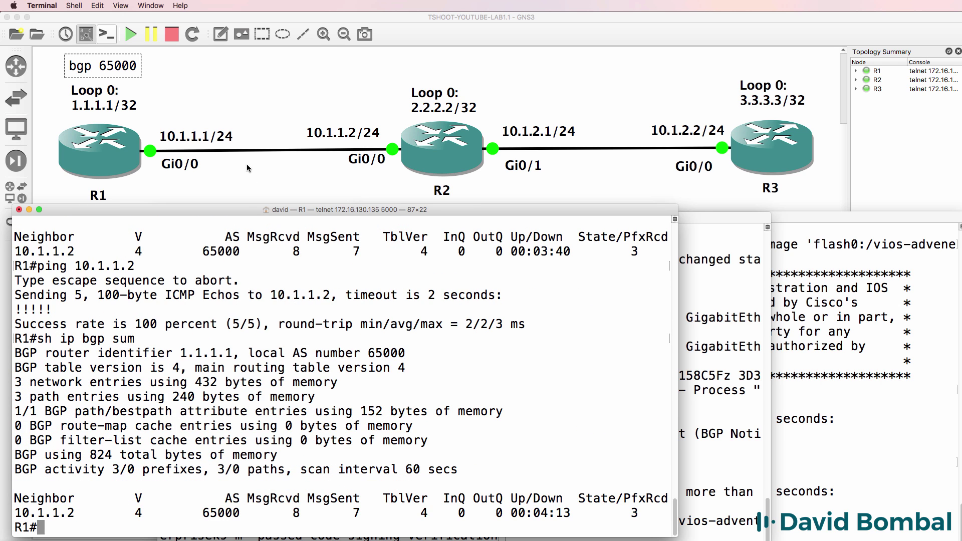
pyautogui.moveTo(254, 214); pyautogui.dragTo(257, 195)
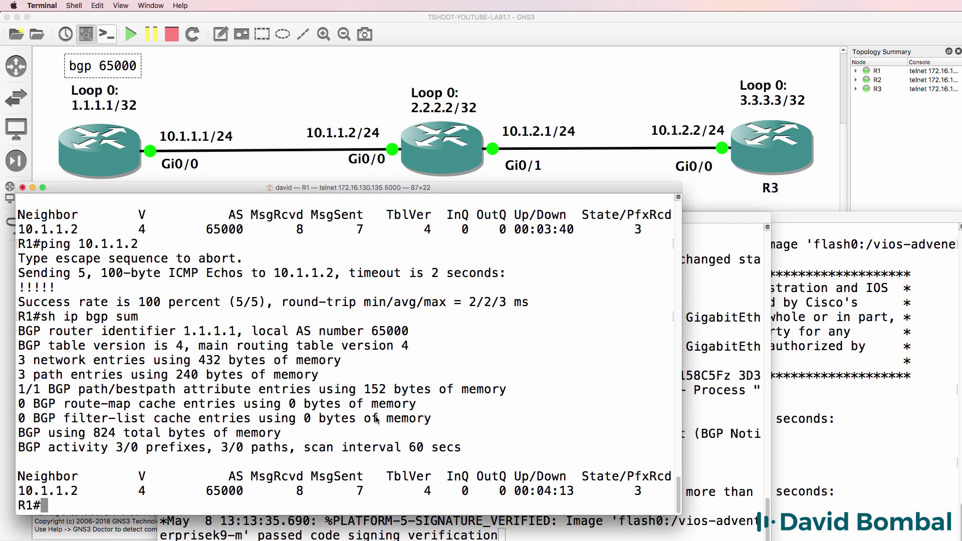
pyautogui.doubleClick(635, 492)
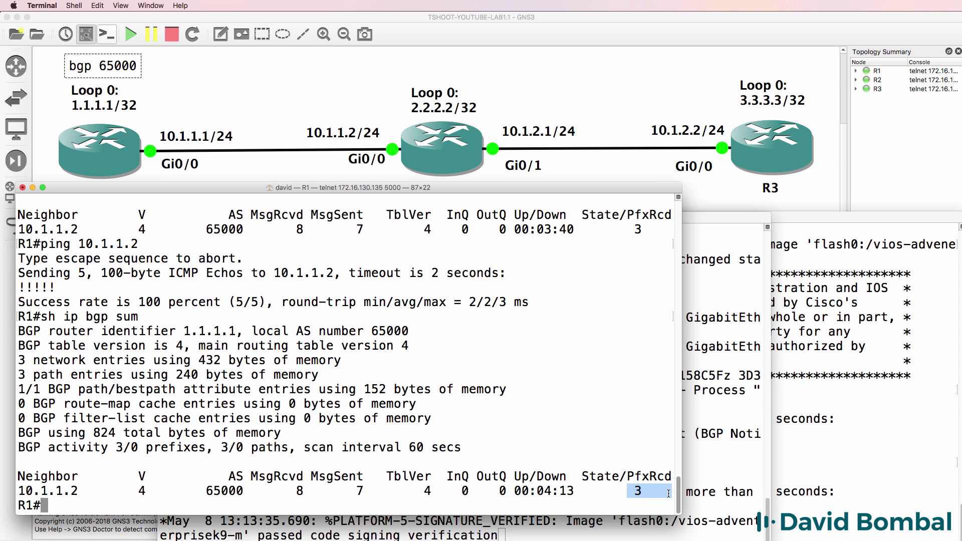
pyautogui.click(669, 493)
pyautogui.moveTo(592, 486); pyautogui.dragTo(627, 492)
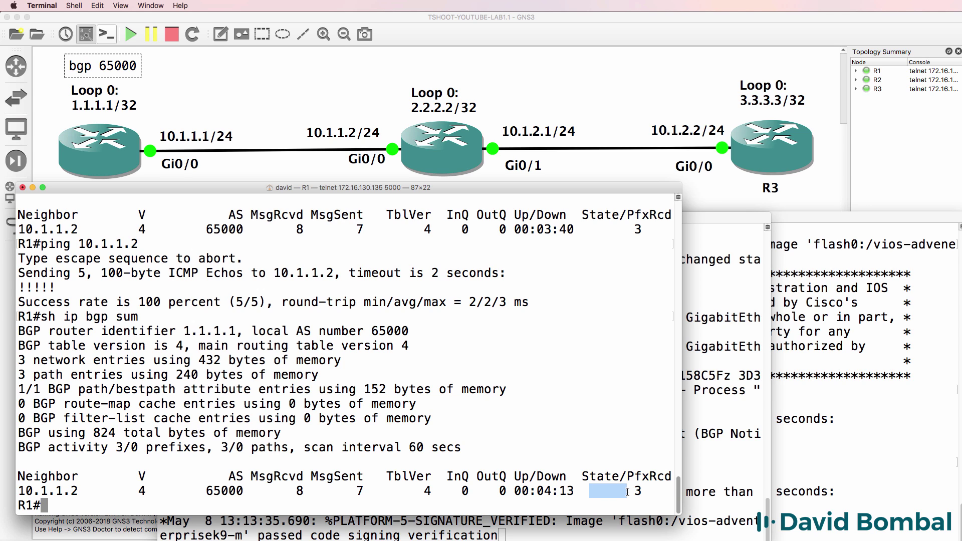
pyautogui.doubleClick(636, 492)
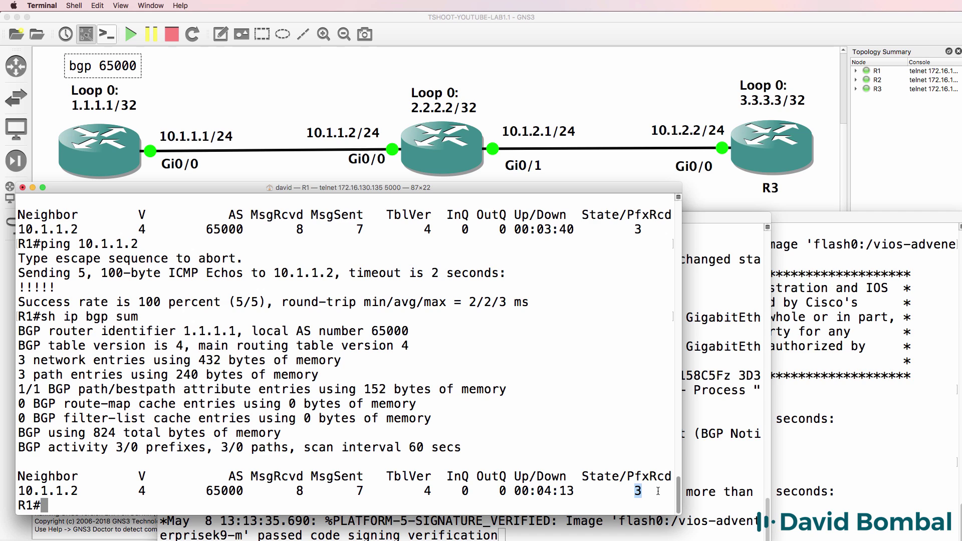
pyautogui.write('sh ip')
pyautogui.hotkey('ctrl', 'u')
pyautogui.moveTo(195, 489); pyautogui.dragTo(254, 486)
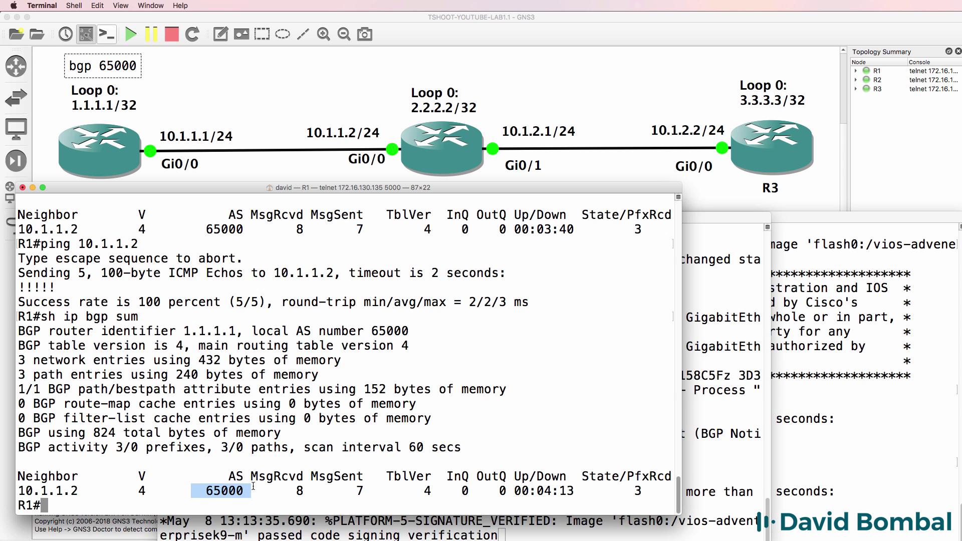
# Display R1's BGP neighbor details with sh ip bgp neighbors and examine the neighbor address, link type and BGP state.
pyautogui.write('sh')
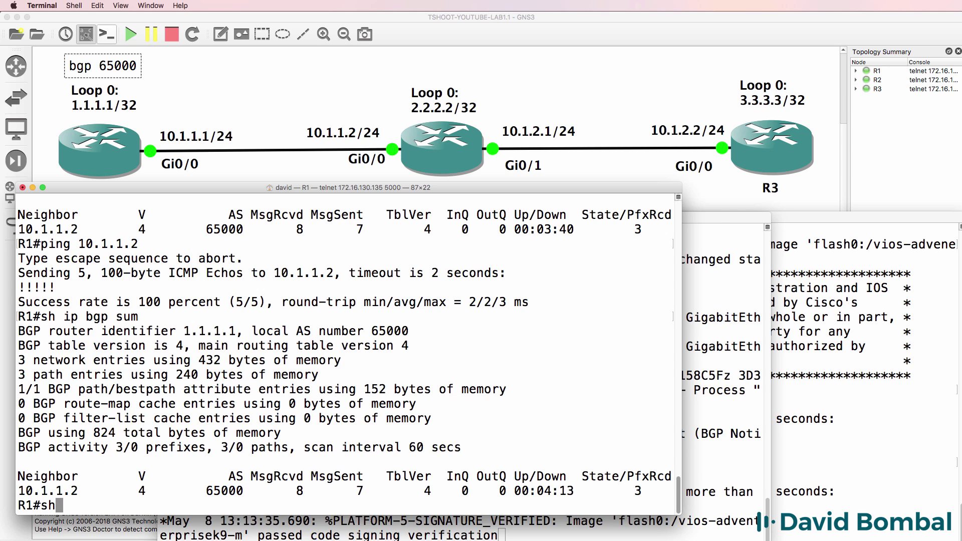
pyautogui.write(' ip bgp neighbors')
pyautogui.press('Return')
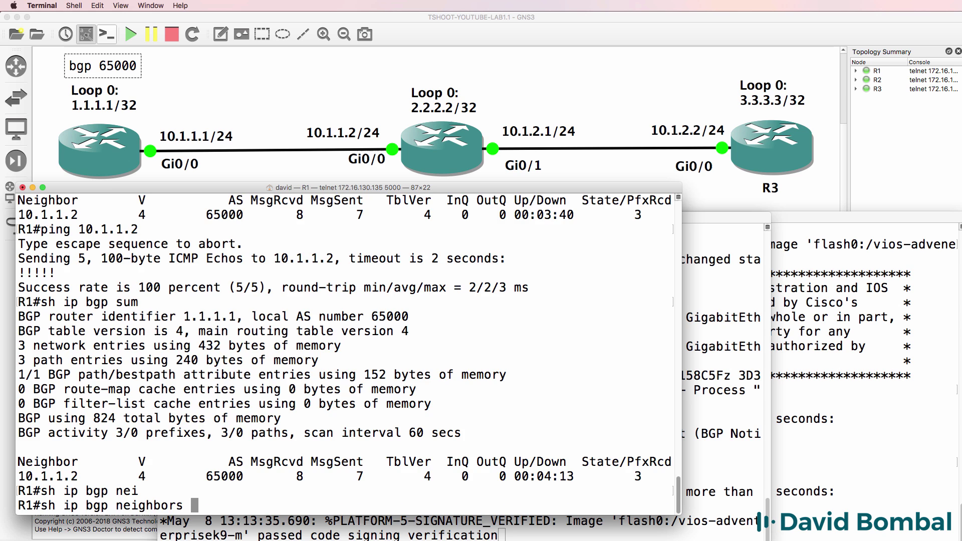
pyautogui.scroll(5, 262, 433)
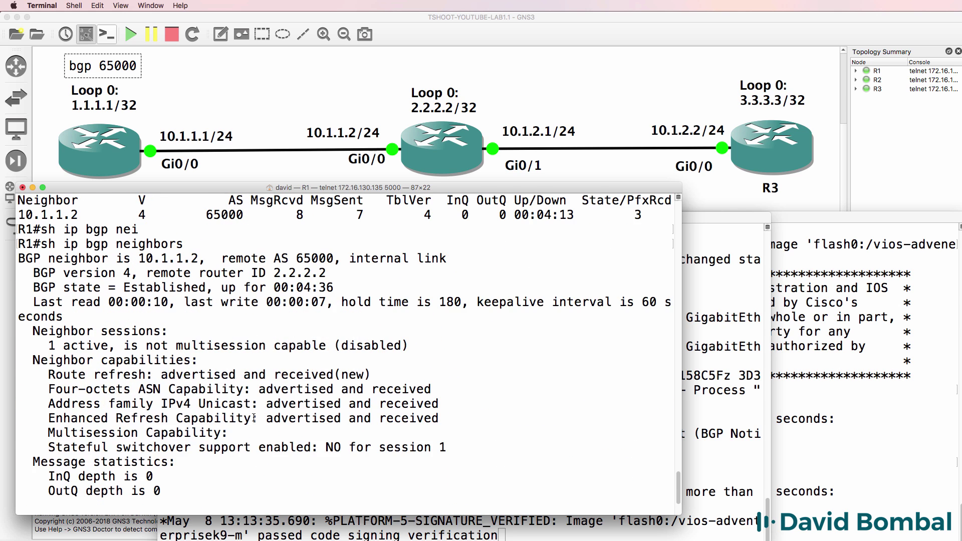
pyautogui.moveTo(205, 290); pyautogui.dragTo(2, 288)
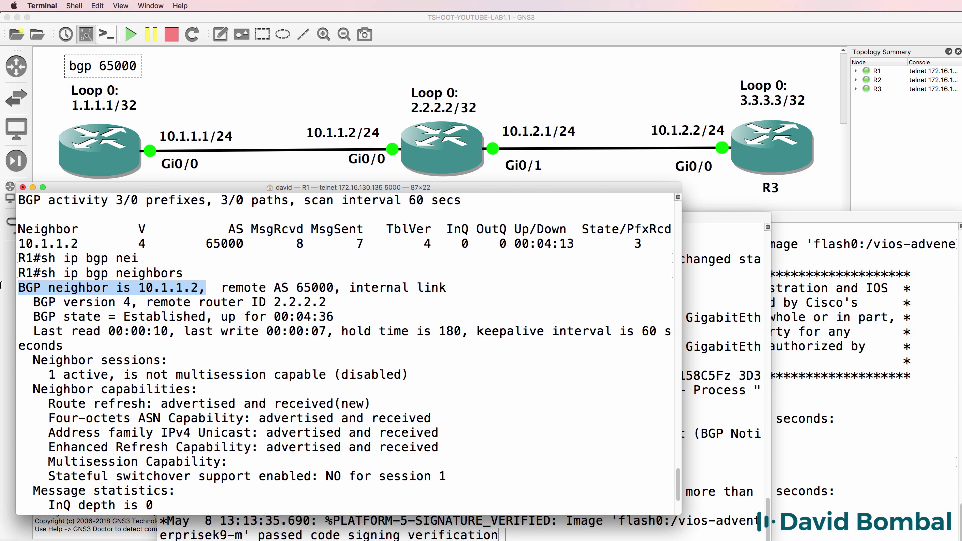
pyautogui.moveTo(349, 287); pyautogui.dragTo(483, 283)
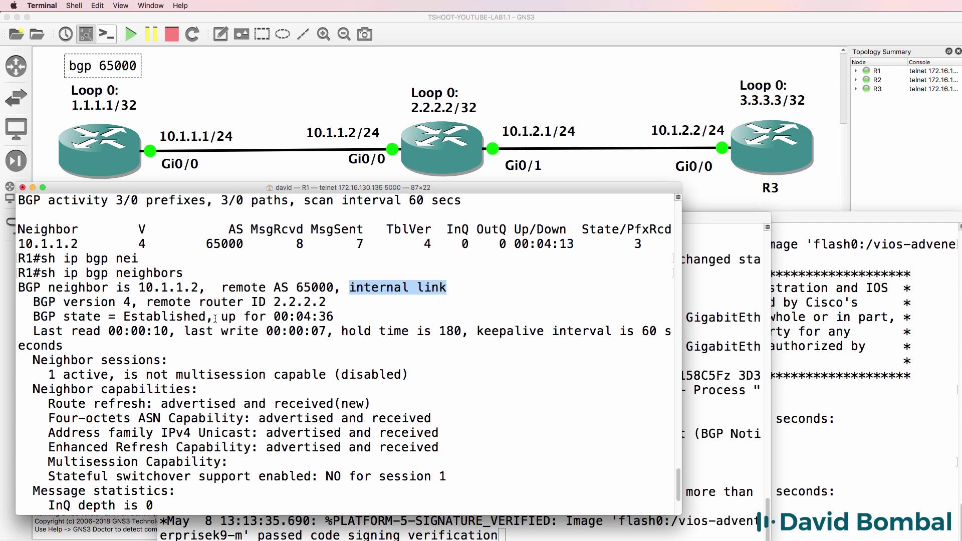
pyautogui.moveTo(214, 317); pyautogui.dragTo(1, 318)
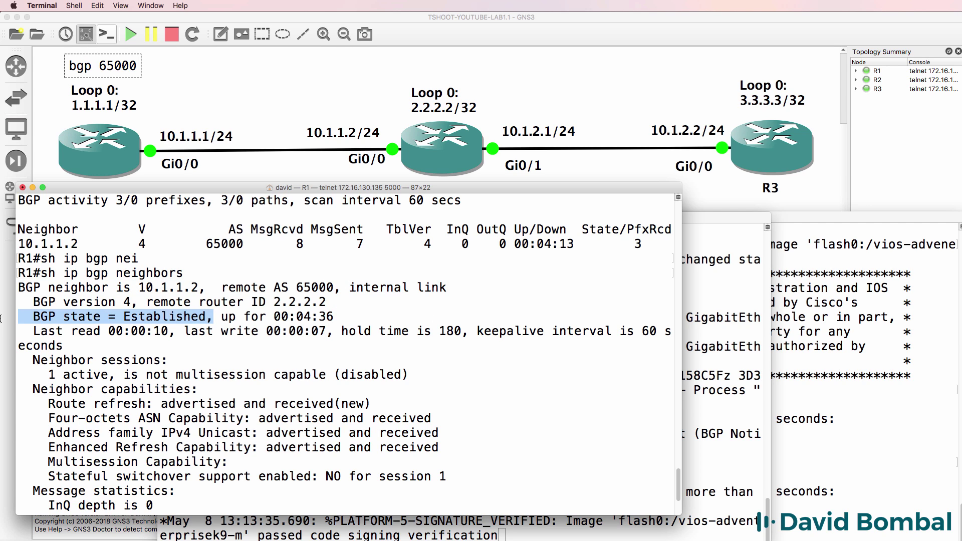
# Duplicate the bgp 65000 label in the GNS3 topology and place the copy above R2's Loop 0 label.
pyautogui.rightClick(128, 65)
pyautogui.click(144, 74)
pyautogui.moveTo(166, 89); pyautogui.dragTo(446, 70)
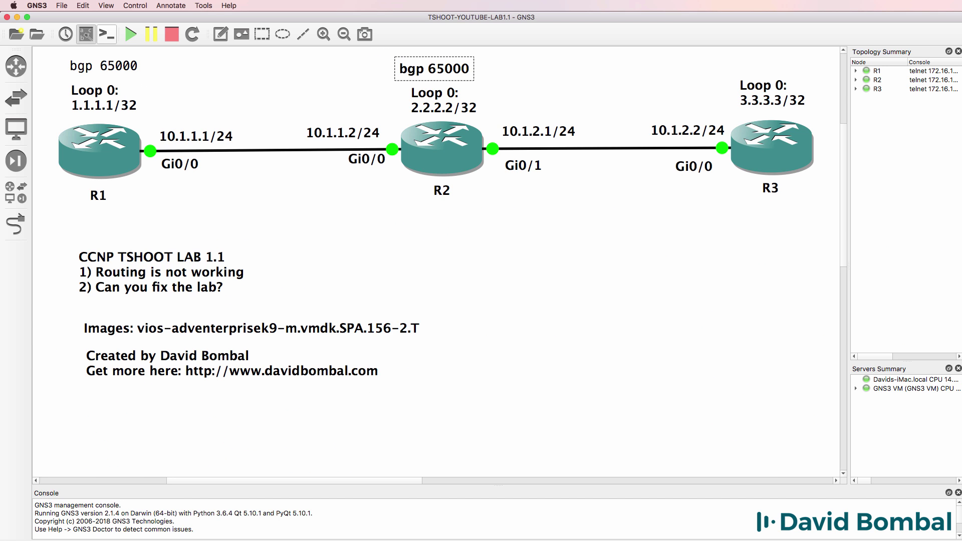
# Return to Terminal, bring R2's console up below the topology, run sh ip bgp sum and examine the router identifier.
pyautogui.press('super+Tab')
pyautogui.moveTo(689, 218); pyautogui.dragTo(690, 187)
pyautogui.press('Return')
pyautogui.press('Return')
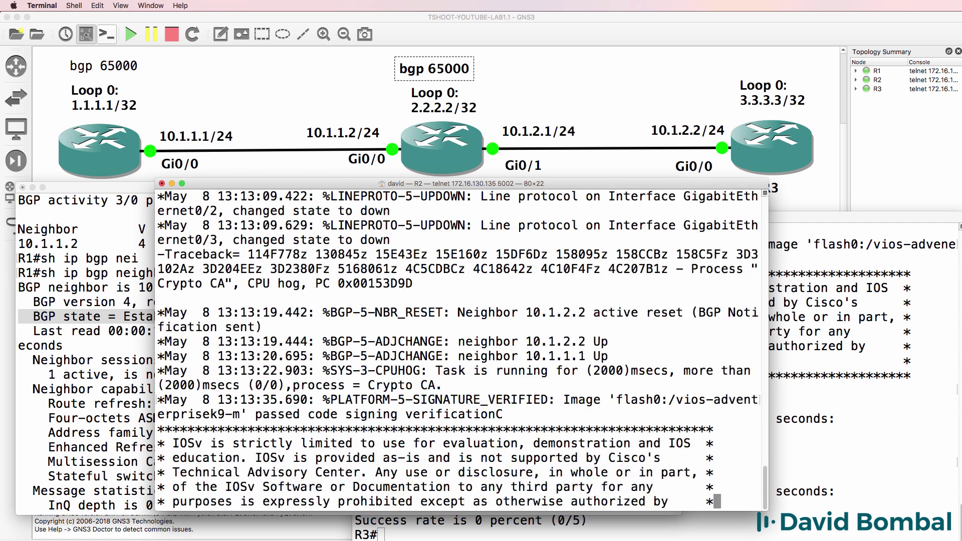
pyautogui.write('sh ip bpg su')
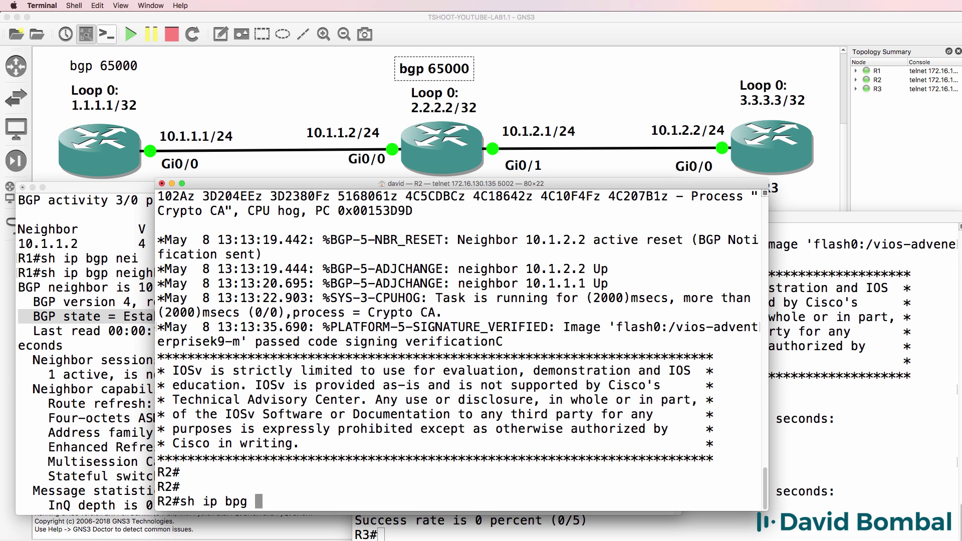
pyautogui.press('BackSpace')
pyautogui.press('BackSpace')
pyautogui.press('BackSpace')
pyautogui.press('BackSpace')
pyautogui.press('BackSpace')
pyautogui.write('gp sum')
pyautogui.press('Return')
pyautogui.moveTo(553, 276); pyautogui.dragTo(281, 267)
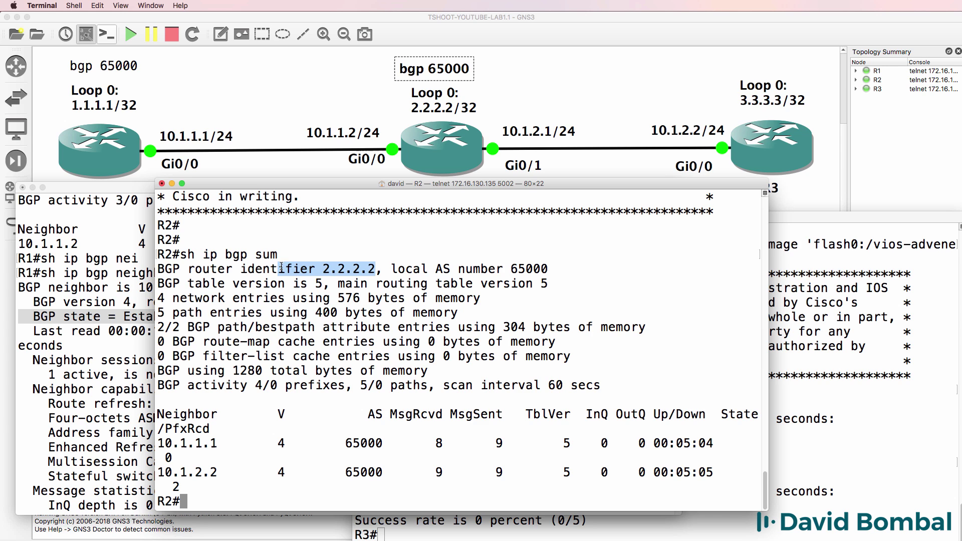
# Widen R2's console so neighbor rows fit on single lines, and examine the State/PfxRcd values for 10.1.1.1 and 10.1.2.2.
pyautogui.moveTo(768, 327); pyautogui.dragTo(899, 325)
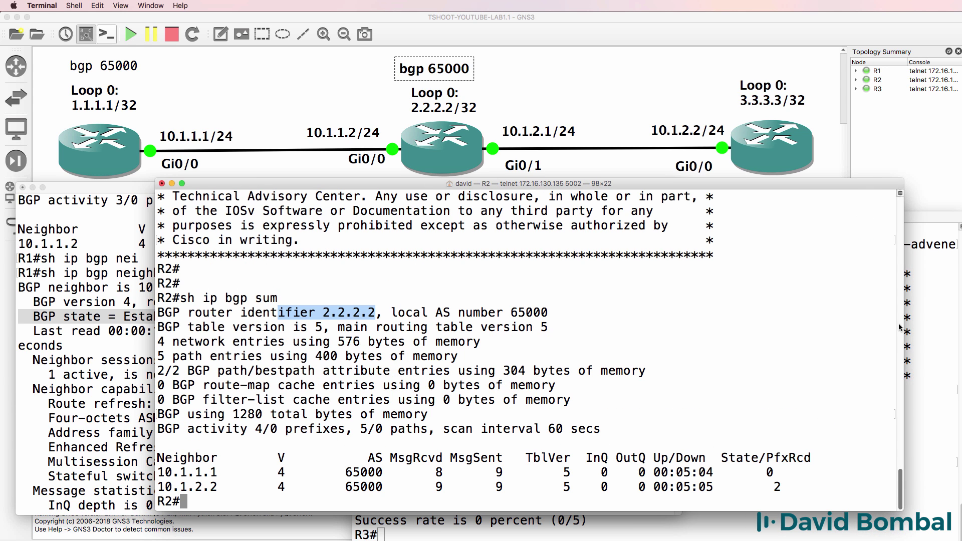
pyautogui.moveTo(160, 474); pyautogui.dragTo(1, 485)
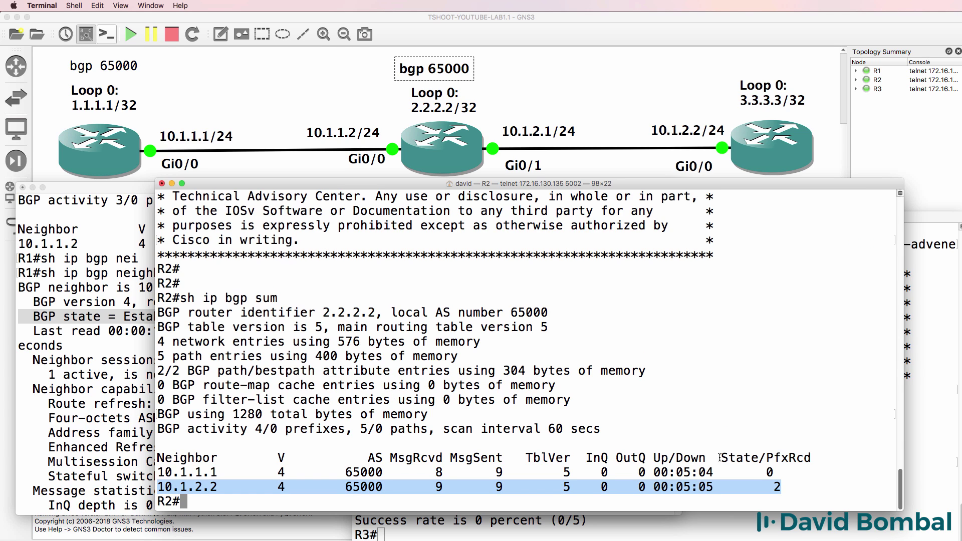
pyautogui.moveTo(714, 487); pyautogui.dragTo(836, 493)
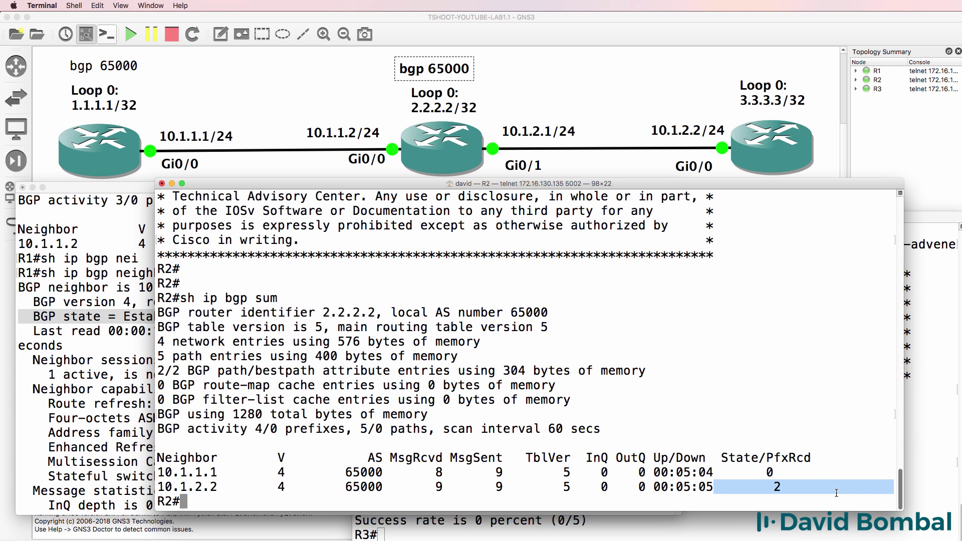
pyautogui.moveTo(740, 469); pyautogui.dragTo(823, 472)
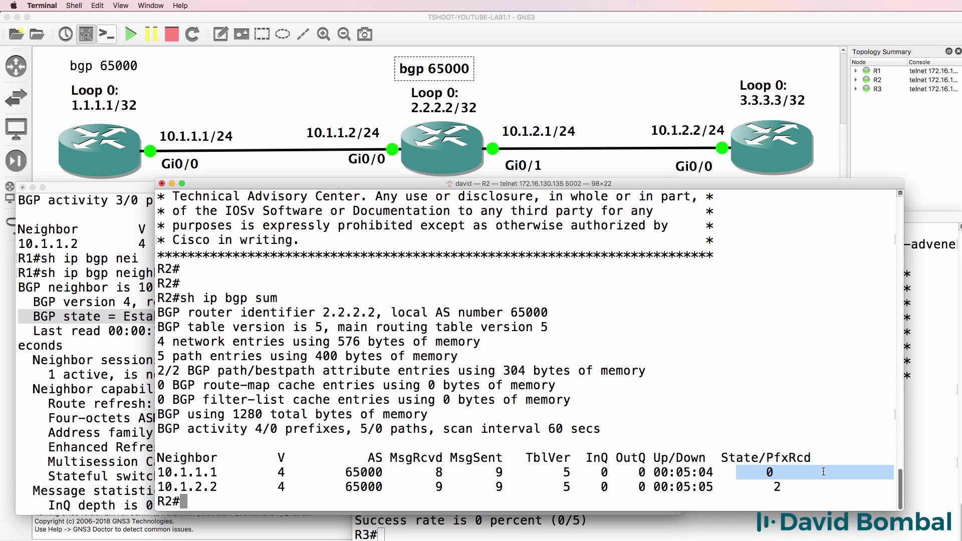
pyautogui.moveTo(228, 472); pyautogui.dragTo(148, 475)
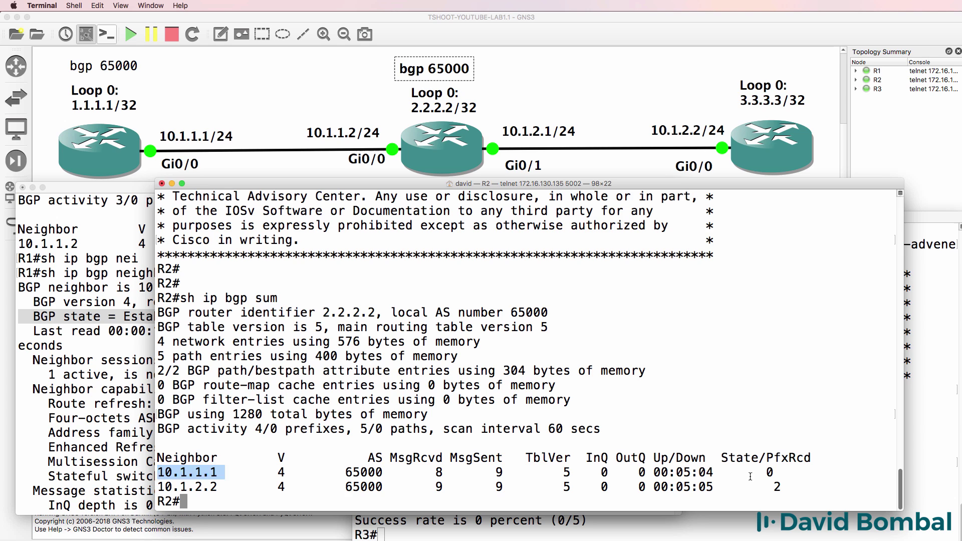
pyautogui.moveTo(751, 473); pyautogui.dragTo(785, 473)
# Ping R1's loopback 1.1.1.1 from R2 and abort the ping before it completes.
pyautogui.write('sh')
pyautogui.press('BackSpace')
pyautogui.press('BackSpace')
pyautogui.write('ping 1.1.1.1')
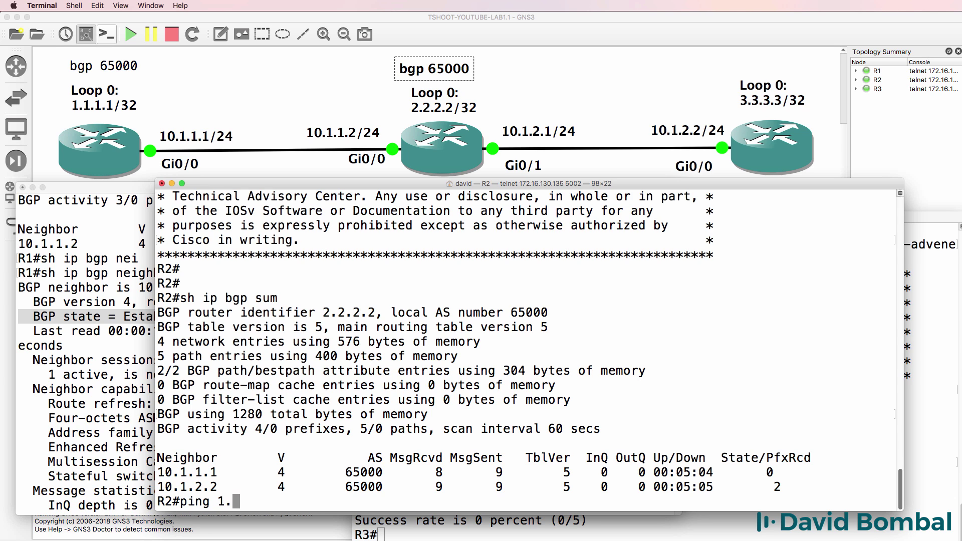
pyautogui.press('Return')
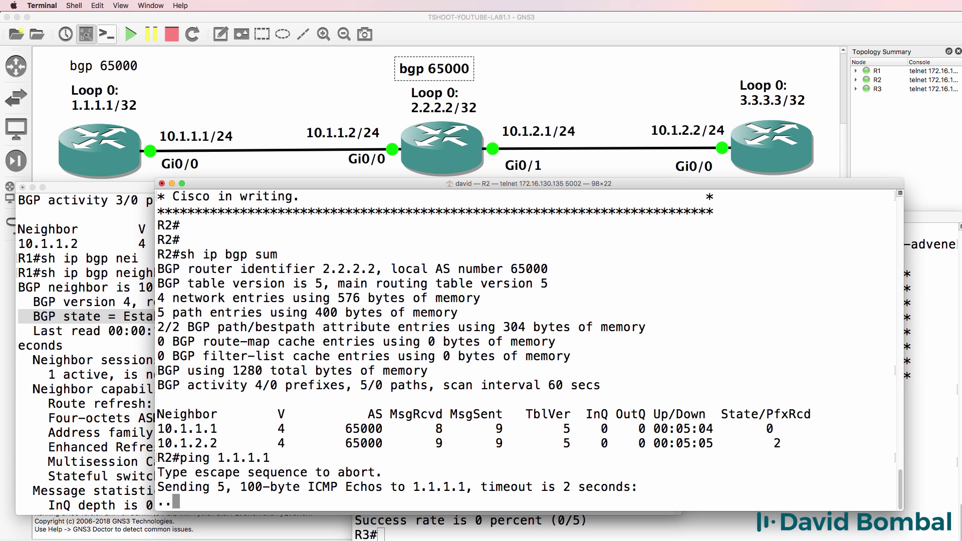
pyautogui.hotkey('ctrl', 'shift', '6')
# Display R2's routing table with sh ip ro and examine its route entries.
pyautogui.write('sh ip ro')
pyautogui.press('Return')
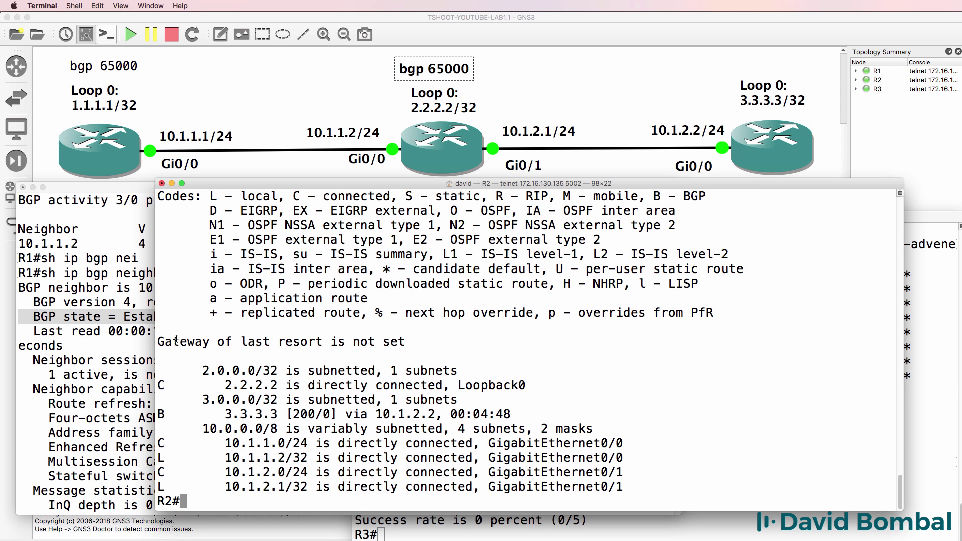
pyautogui.moveTo(175, 328); pyautogui.dragTo(545, 501)
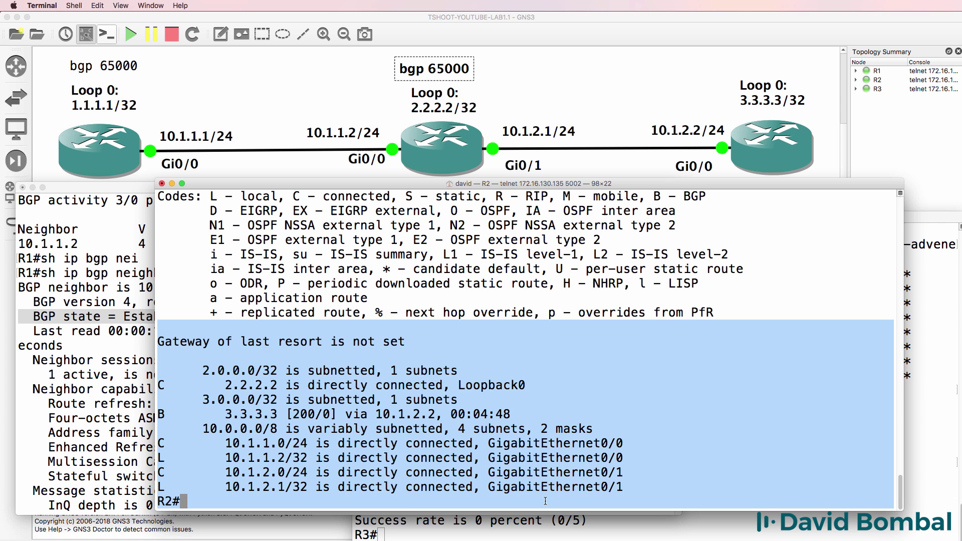
# Display R2's BGP table with sh ip bgp and examine the listed networks and next hops.
pyautogui.write('sh ip bgp')
pyautogui.press('Return')
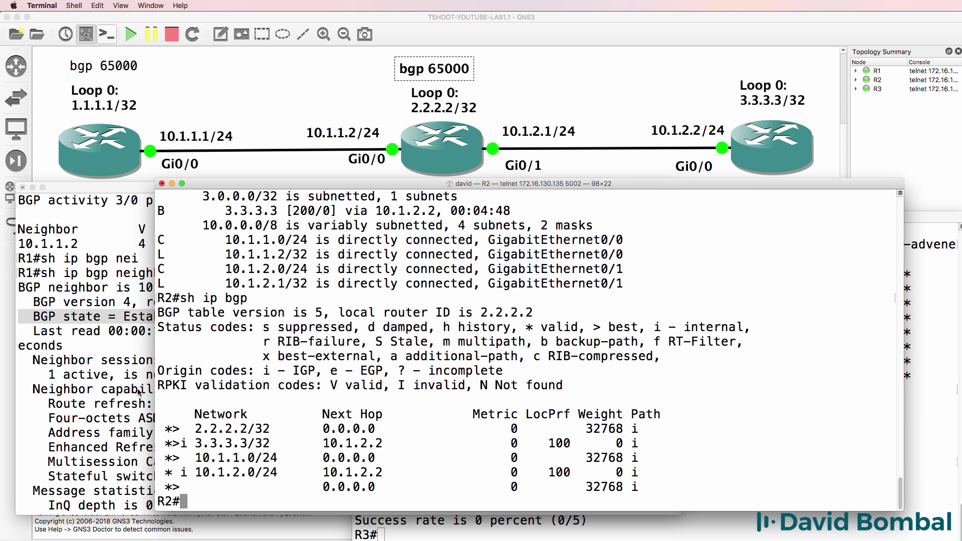
pyautogui.moveTo(168, 311); pyautogui.dragTo(453, 522)
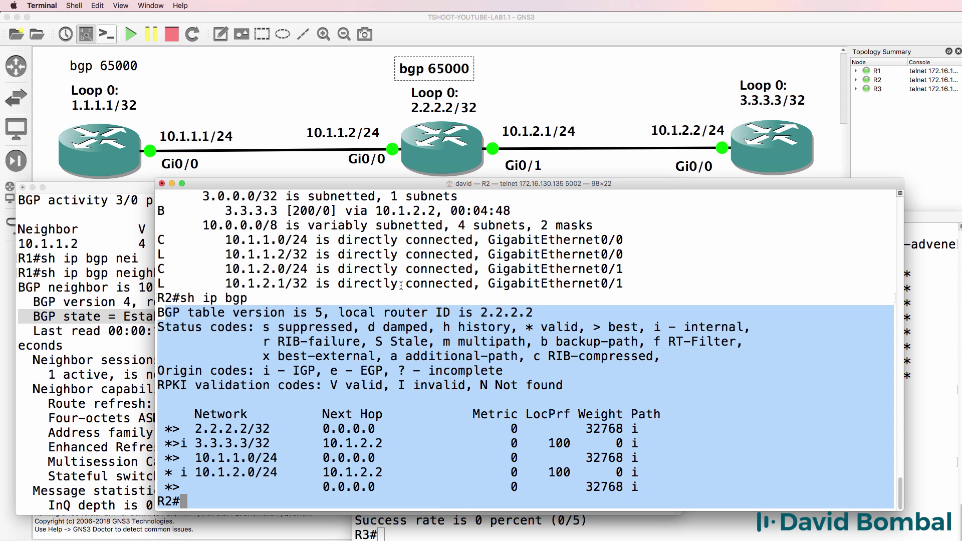
# Rerun sh ip bgp on R2, followed by sh ip bgp sum, to recheck the BGP table and neighbor summary.
pyautogui.write('sh ip route')
pyautogui.press('Up')
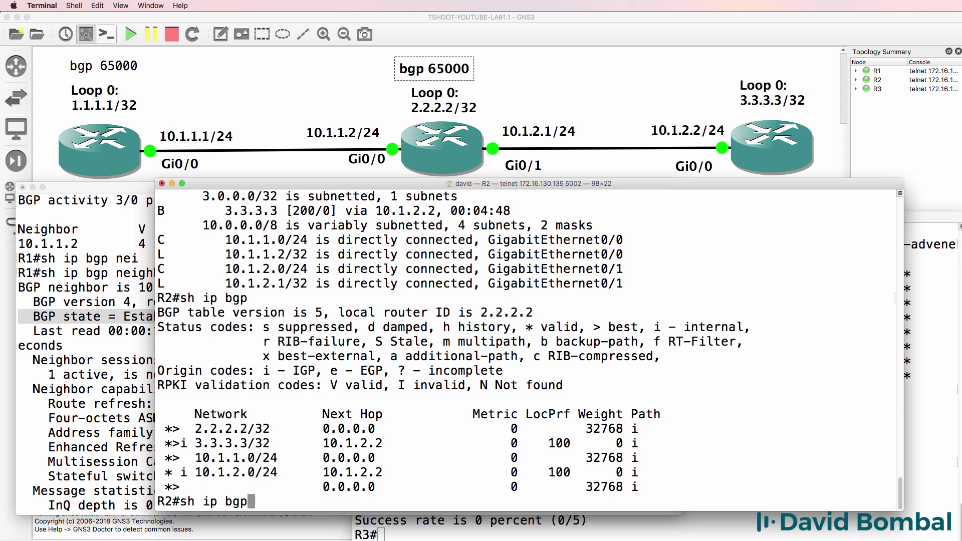
pyautogui.press('Return')
pyautogui.press('Up')
pyautogui.write('s')
pyautogui.press('BackSpace')
pyautogui.write('sum')
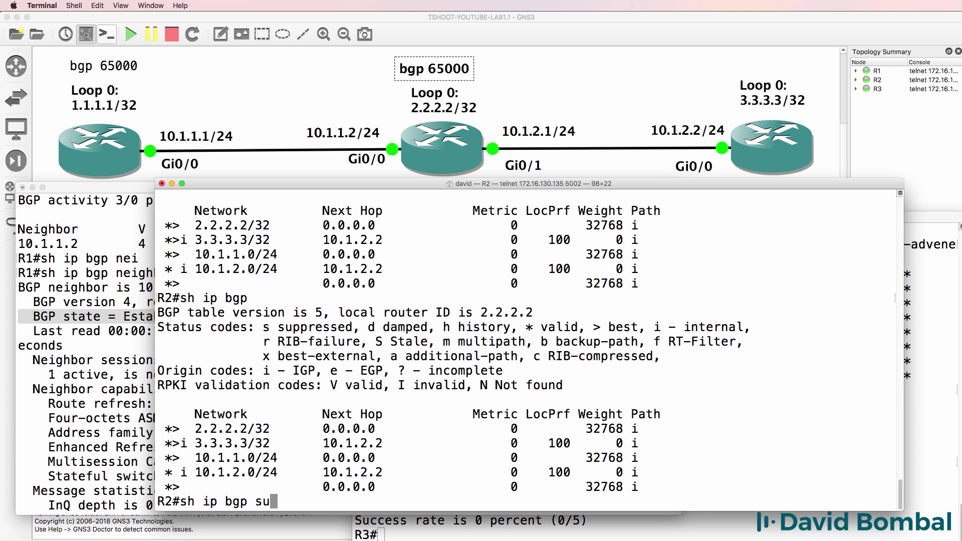
pyautogui.press('Return')
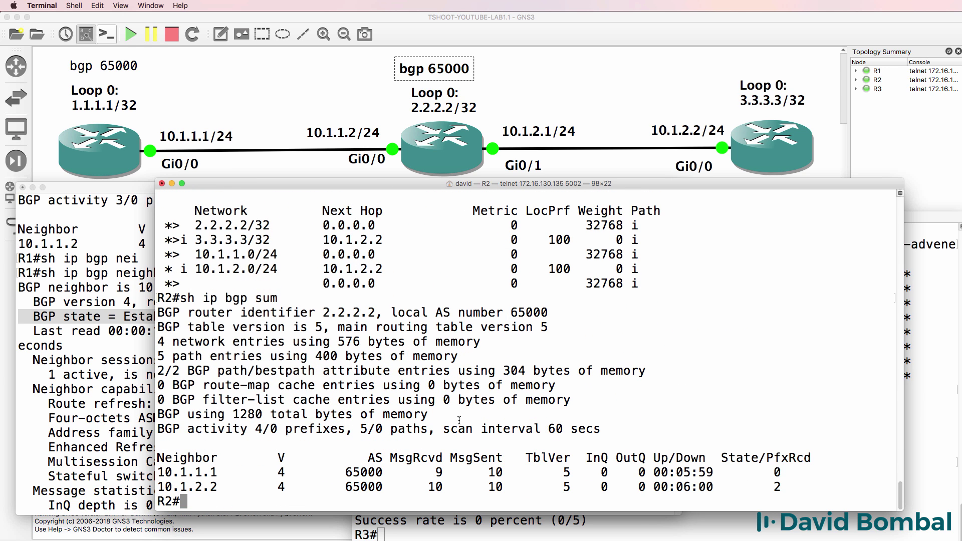
# Go back to R1's console, run sh run | sec bgp and examine the network statements.
pyautogui.click(122, 367)
pyautogui.scroll(-3, 123, 367)
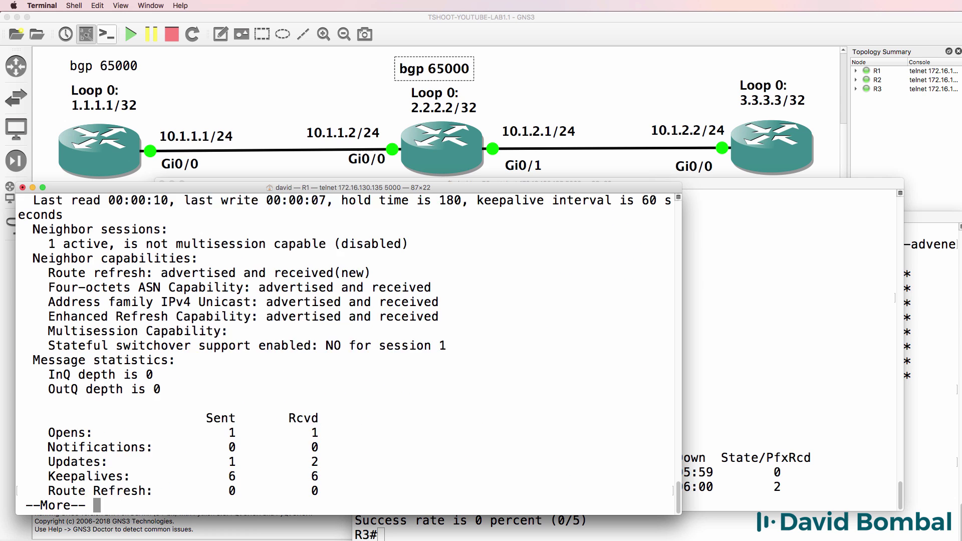
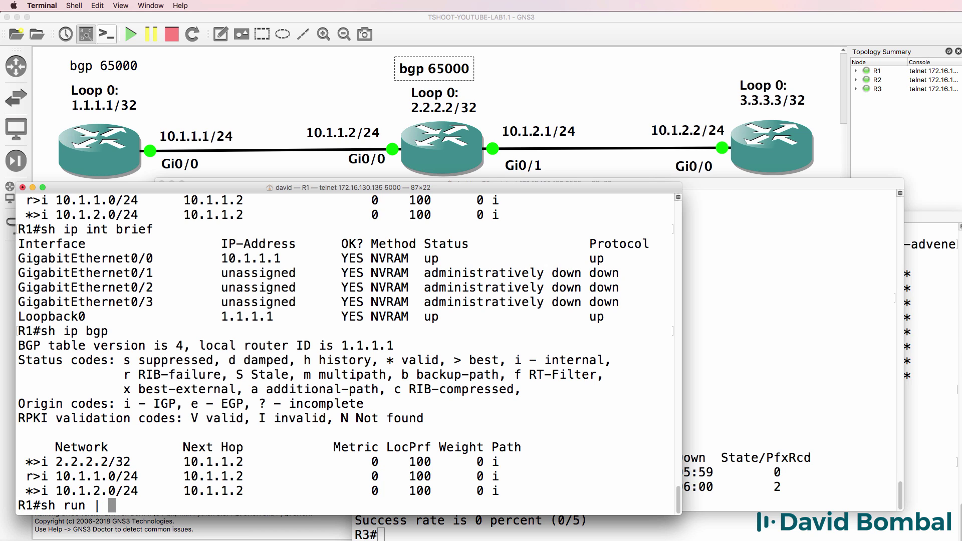
pyautogui.write('sec bgp')
pyautogui.press('Return')
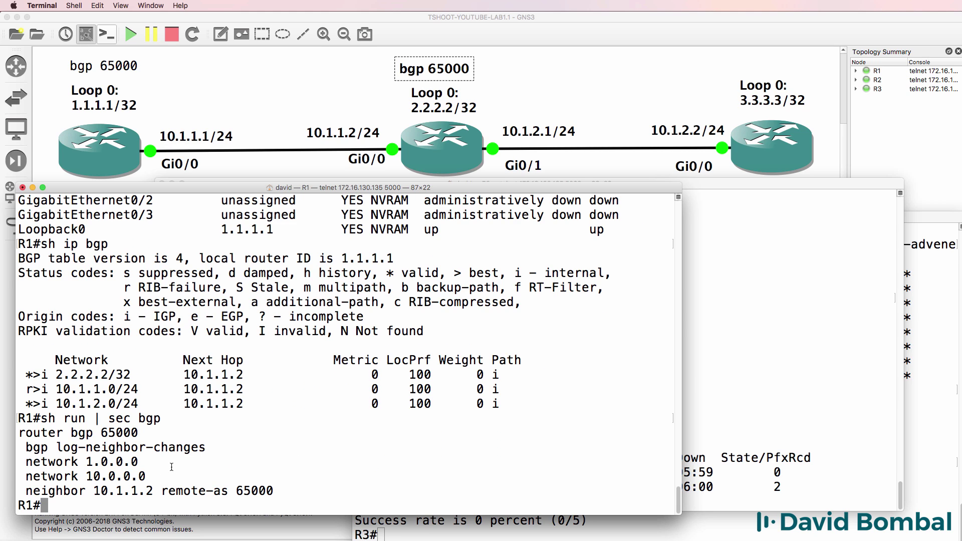
pyautogui.moveTo(161, 458); pyautogui.dragTo(202, 476)
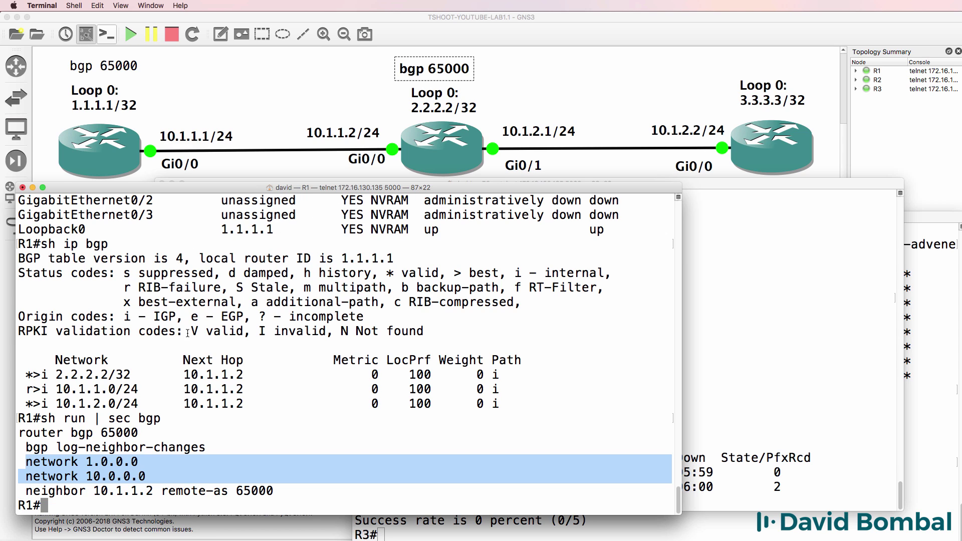
# Run sh ip int on R1 and examine the Internet address and mask of GigabitEthernet0/0 and Loopback0.
pyautogui.write('sh ip')
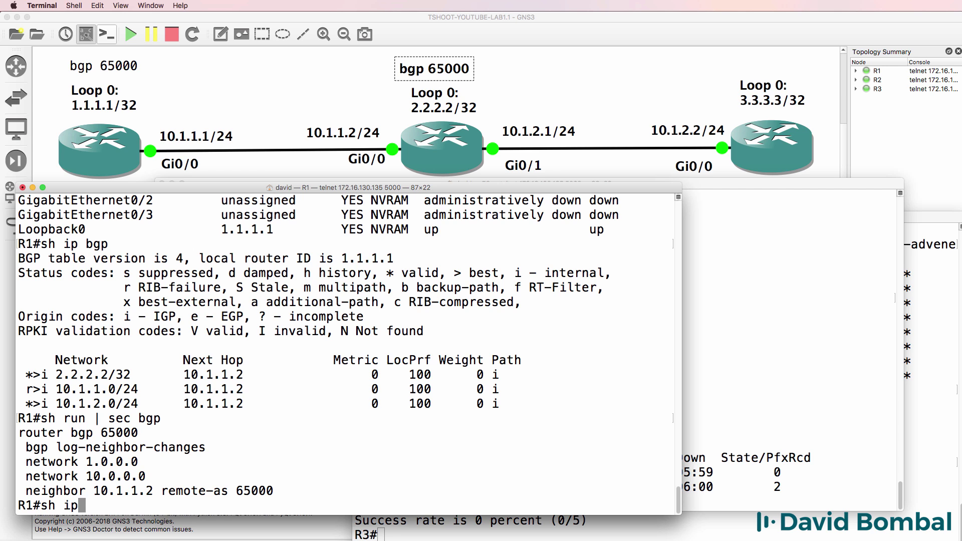
pyautogui.write(' int')
pyautogui.press('Return')
pyautogui.scroll(3, 136, 332)
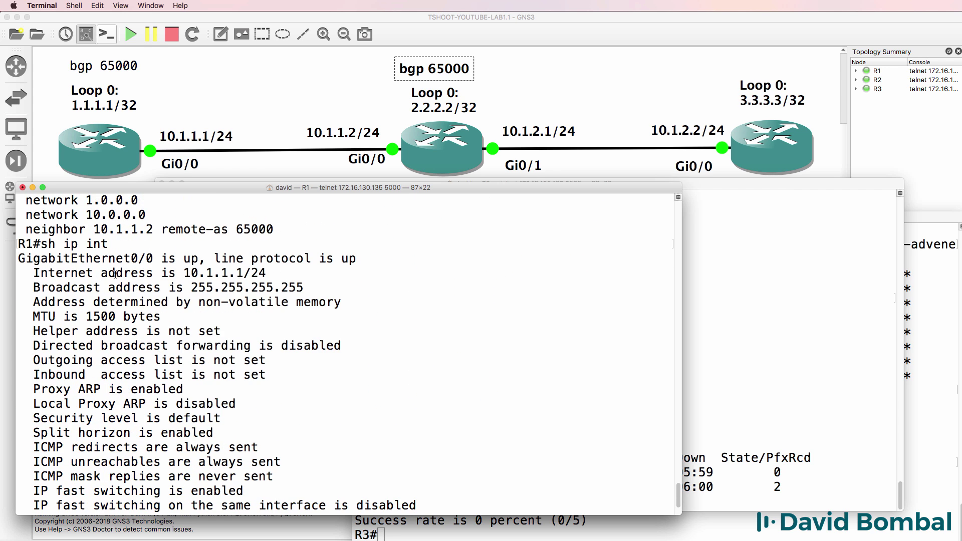
pyautogui.moveTo(266, 273); pyautogui.dragTo(152, 273)
pyautogui.press('space')
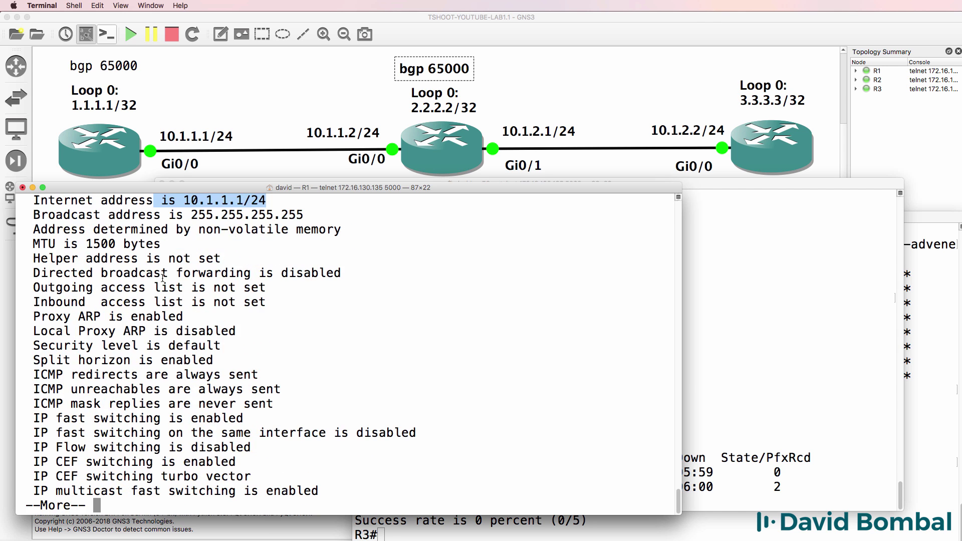
pyautogui.moveTo(261, 477); pyautogui.dragTo(186, 476)
# Leave the interface listing, rerun sh run | sec bgp on R1 and compare its network statements with the interface masks.
pyautogui.write('qsh run | sec bgp')
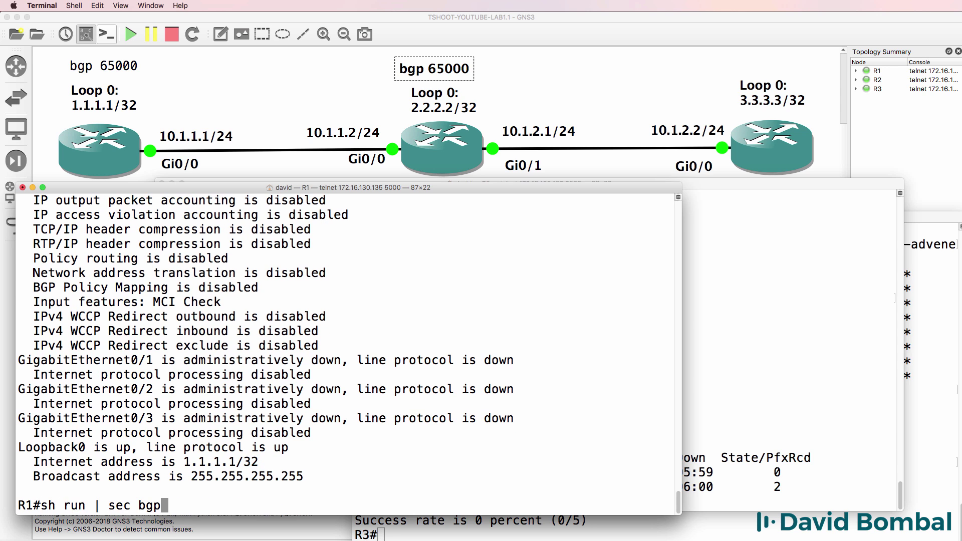
pyautogui.press('Return')
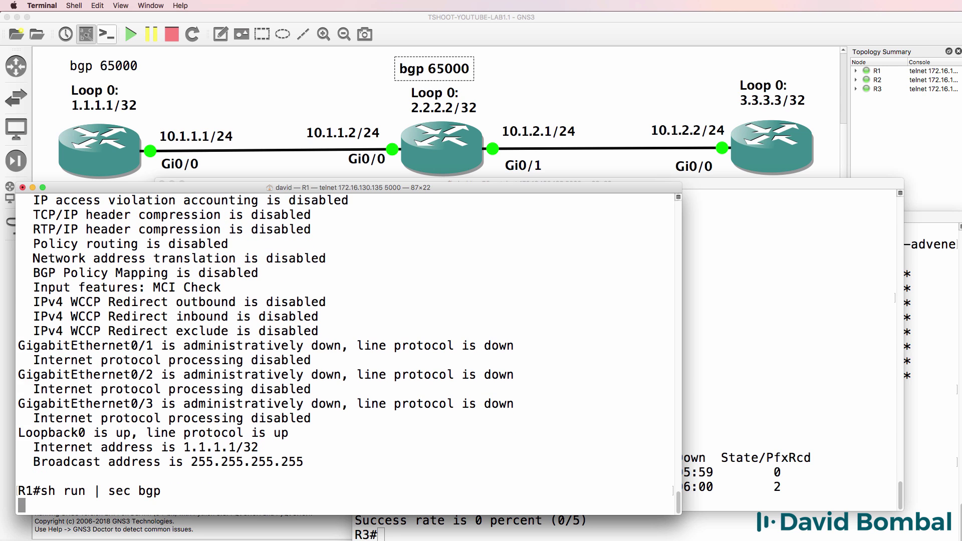
pyautogui.moveTo(23, 468); pyautogui.dragTo(207, 475)
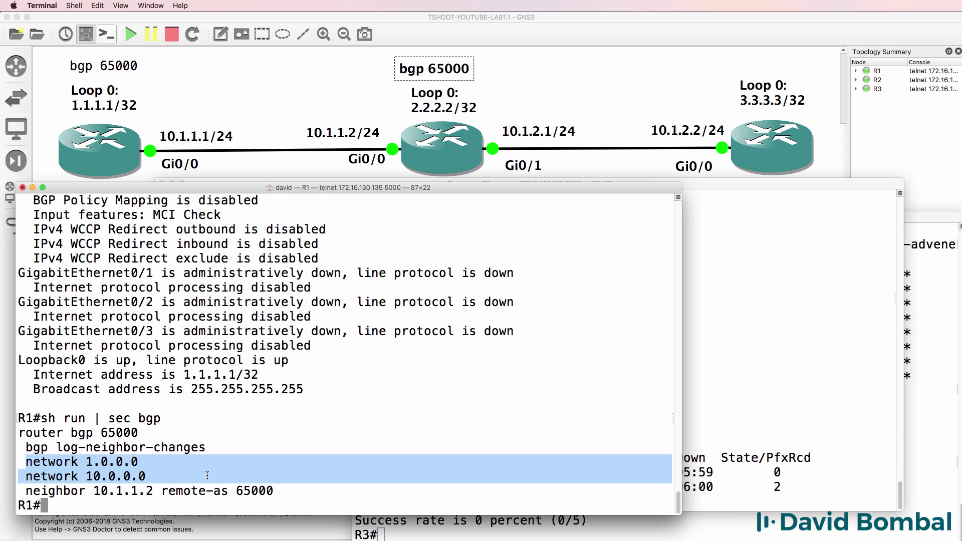
# Enter R1's router bgp 65000 configuration and remove the network 1.0.0.0 statement.
pyautogui.write('conf t')
pyautogui.press('Return')
pyautogui.write('rout')
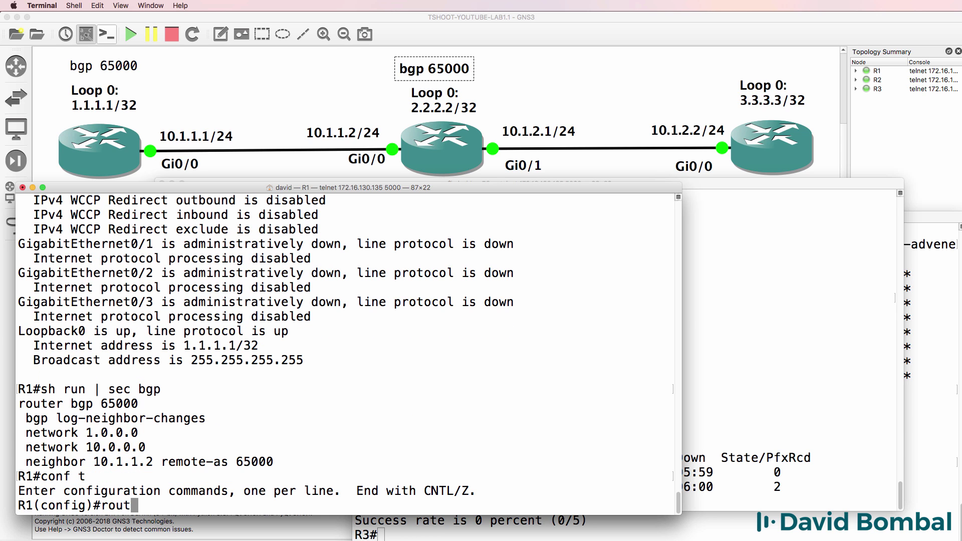
pyautogui.write('er bgp 65000')
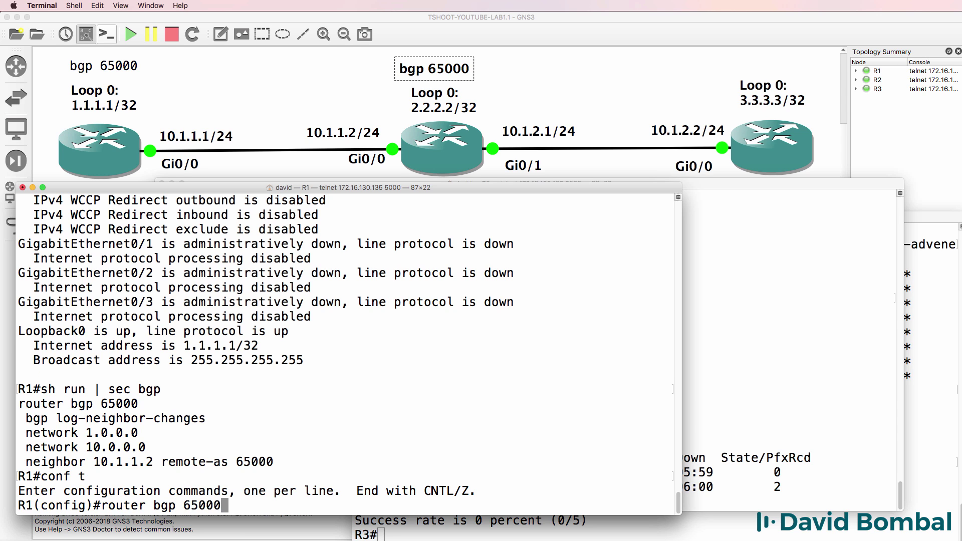
pyautogui.press('Return')
pyautogui.write('no net')
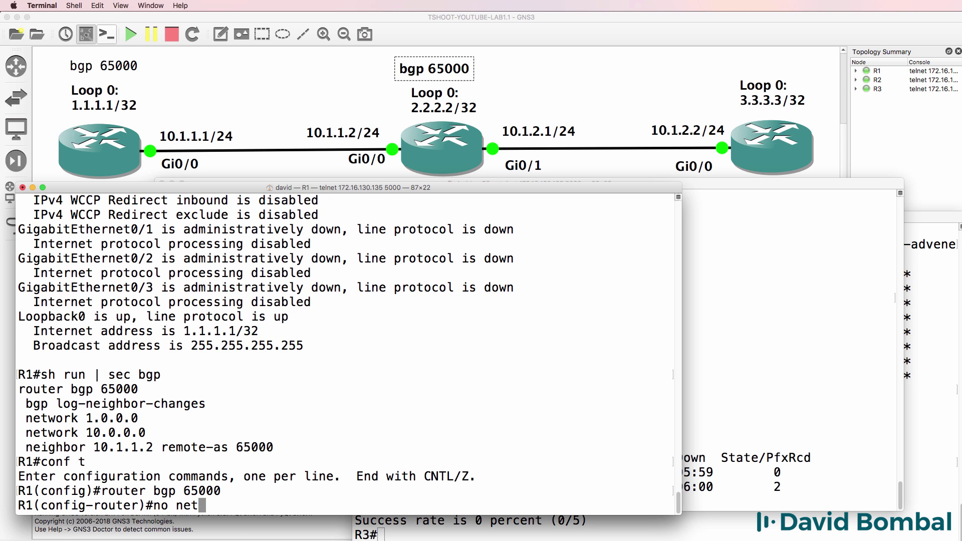
pyautogui.press('Tab')
pyautogui.write('1.0.0.0')
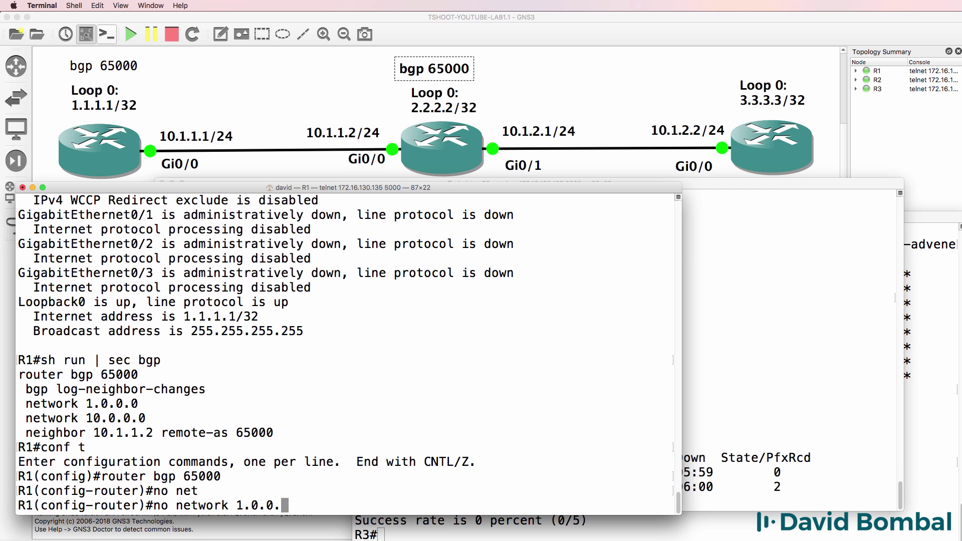
pyautogui.press('Return')
# Advertise R1's loopback in BGP with network 1.1.1.1 mask 255.255.255.255.
pyautogui.write('net')
pyautogui.press('Tab')
pyautogui.write('1.')
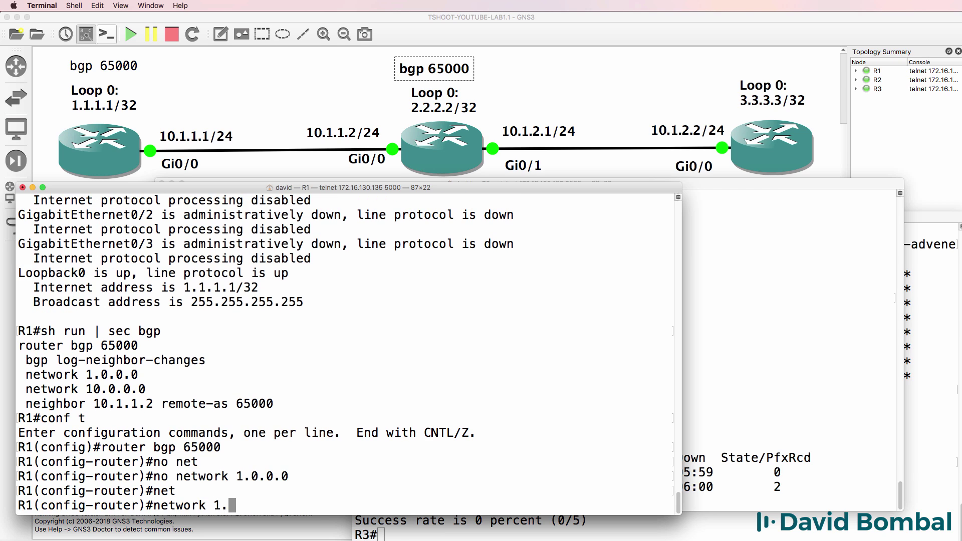
pyautogui.write('1.1.1 mask 255.255.255.255')
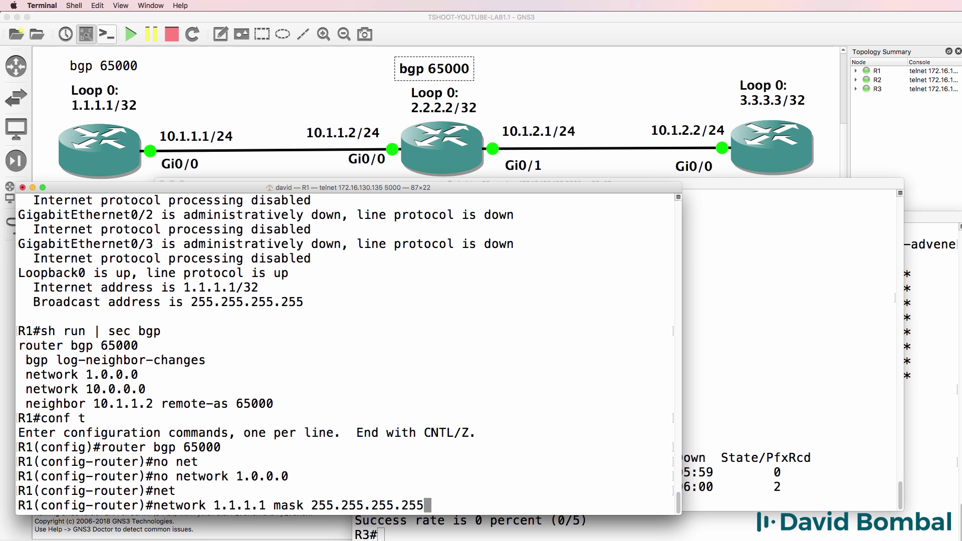
pyautogui.press('Return')
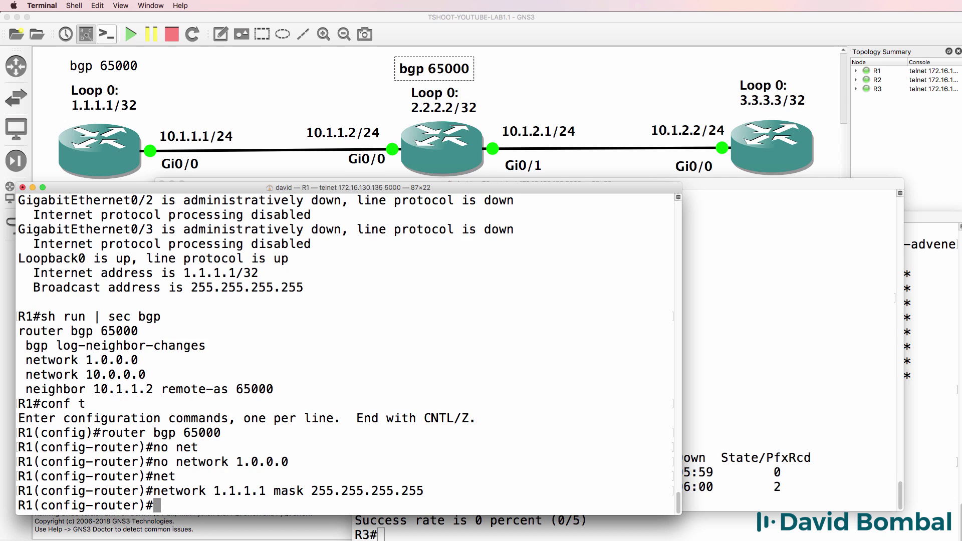
# Remove the network 10.0.0.0 statement from R1's BGP configuration.
pyautogui.press('Up')
pyautogui.press('Up')
pyautogui.press('Left')
pyautogui.press('Left')
pyautogui.press('Left')
pyautogui.press('Left')
pyautogui.press('Left')
pyautogui.press('Left')
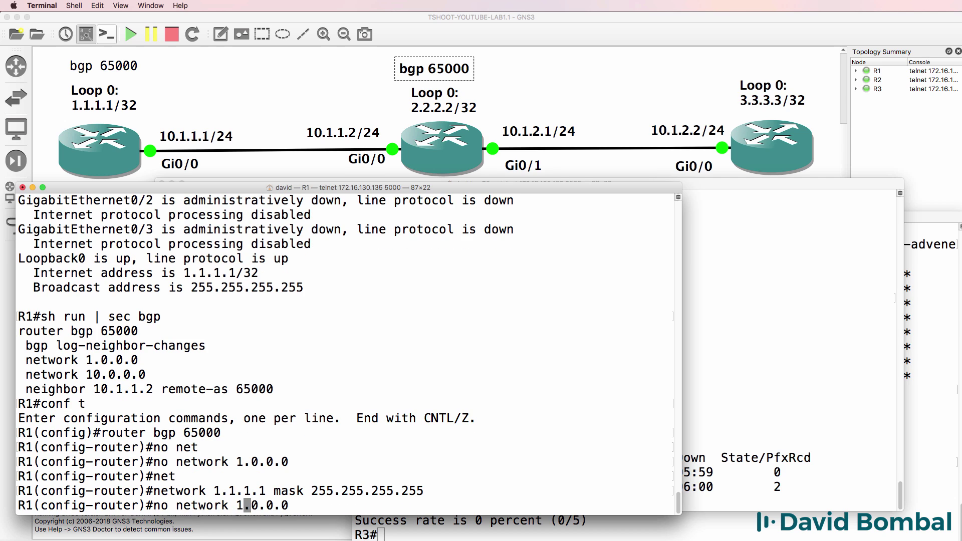
pyautogui.write('0')
pyautogui.press('Return')
# Add network 10.1.1.0 mask 255.255.255.0 to R1's BGP configuration and exit configuration mode.
pyautogui.press('Up')
pyautogui.press('Up')
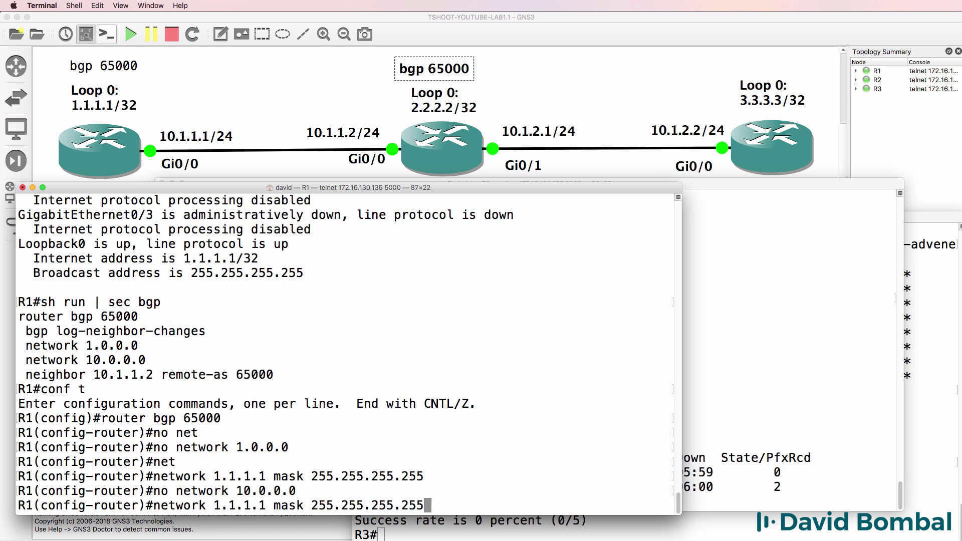
pyautogui.press('BackSpace')
pyautogui.press('BackSpace')
pyautogui.press('BackSpace')
pyautogui.press('BackSpace')
pyautogui.press('BackSpace')
pyautogui.press('BackSpace')
pyautogui.press('BackSpace')
pyautogui.press('BackSpace')
pyautogui.press('BackSpace')
pyautogui.press('BackSpace')
pyautogui.press('BackSpace')
pyautogui.press('BackSpace')
pyautogui.press('BackSpace')
pyautogui.press('BackSpace')
pyautogui.press('BackSpace')
pyautogui.press('BackSpace')
pyautogui.press('BackSpace')
pyautogui.press('BackSpace')
pyautogui.press('BackSpace')
pyautogui.press('BackSpace')
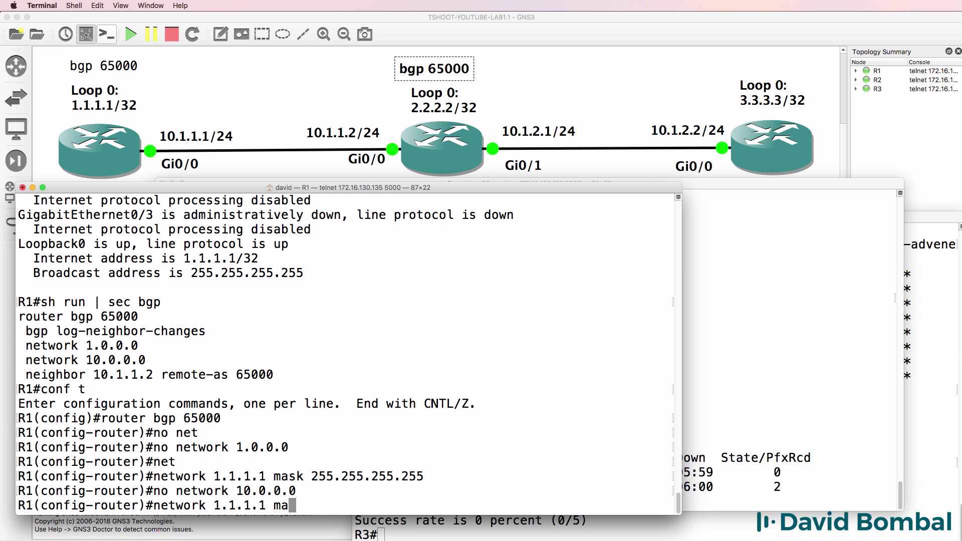
pyautogui.press('BackSpace')
pyautogui.press('BackSpace')
pyautogui.press('BackSpace')
pyautogui.write('0.,1.')
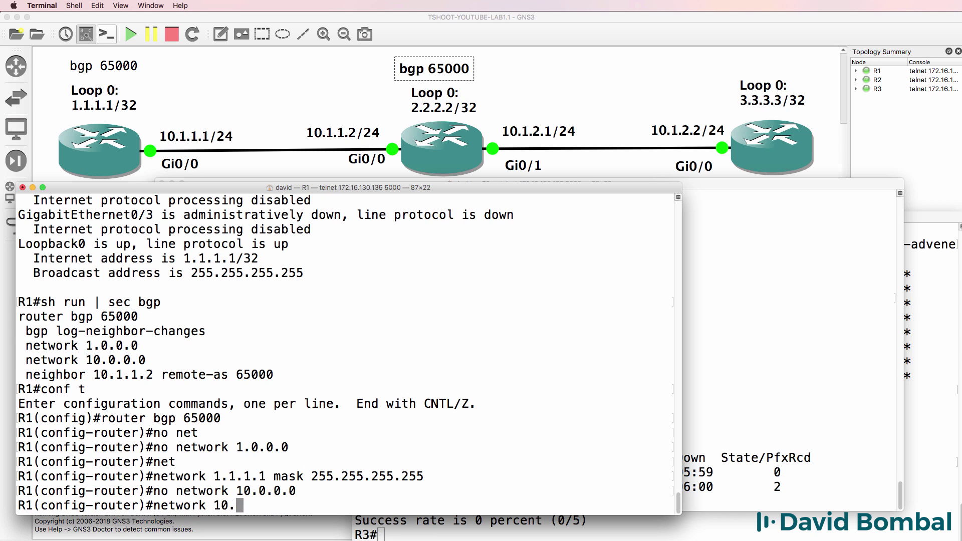
pyautogui.press('BackSpace')
pyautogui.press('BackSpace')
pyautogui.press('BackSpace')
pyautogui.write('1.')
pyautogui.press('BackSpace')
pyautogui.write('.1.0 mask ')
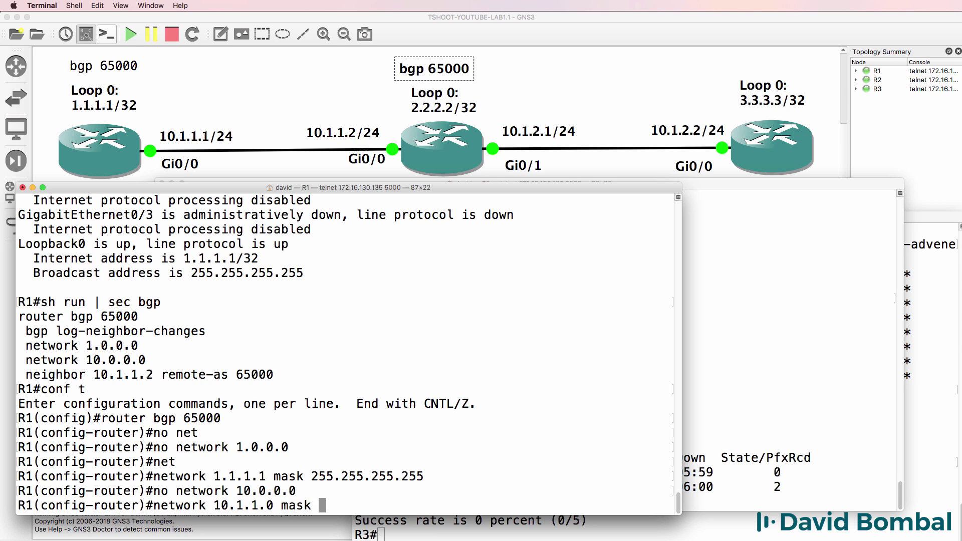
pyautogui.write('255.255.255.0')
pyautogui.press('Return')
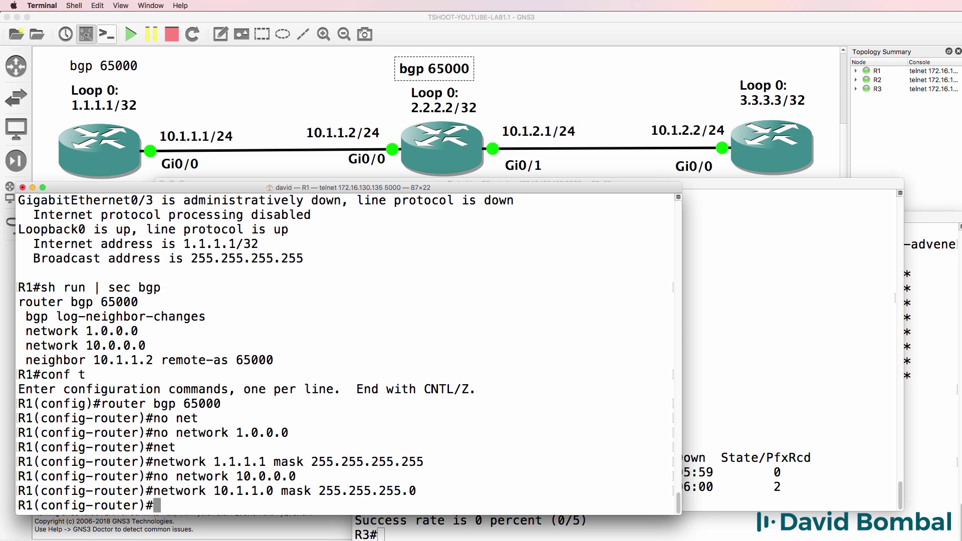
pyautogui.write('end')
pyautogui.press('Return')
pyautogui.press('Return')
pyautogui.press('Return')
pyautogui.press('Return')
# Run sh ip bgp on R1 and examine the 1.1.1.1/32 and 10.1.1.0/24 entries with their next hops.
pyautogui.write('sh ')
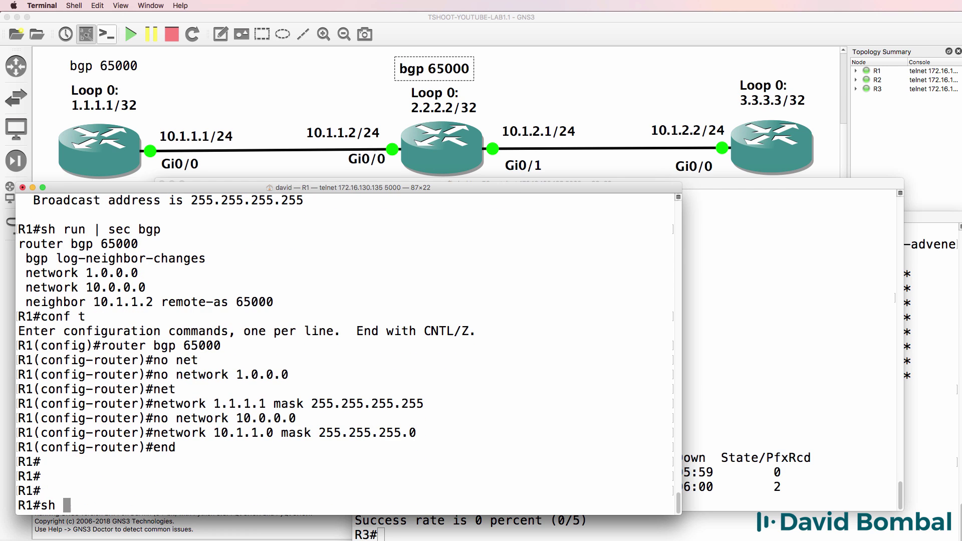
pyautogui.write('ip bgp')
pyautogui.press('Return')
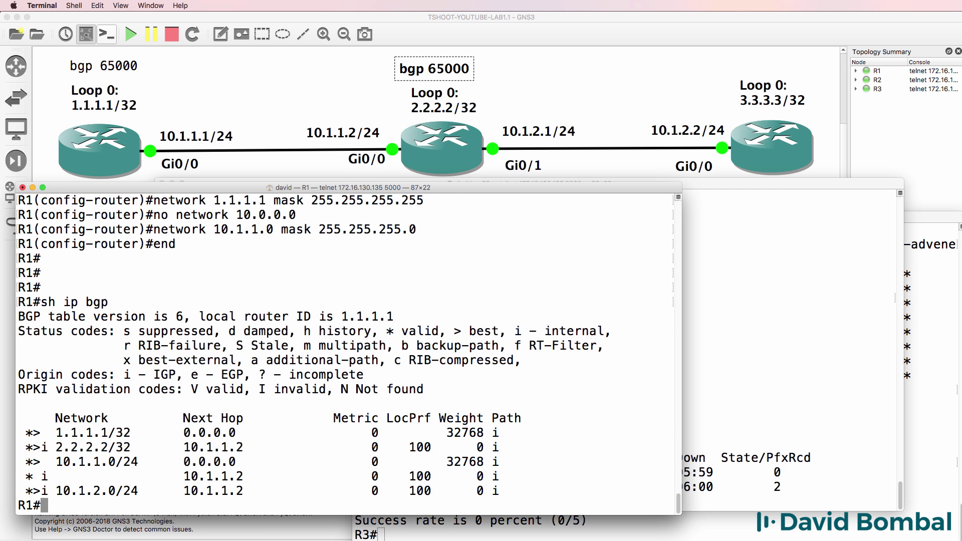
pyautogui.moveTo(136, 438); pyautogui.dragTo(1, 434)
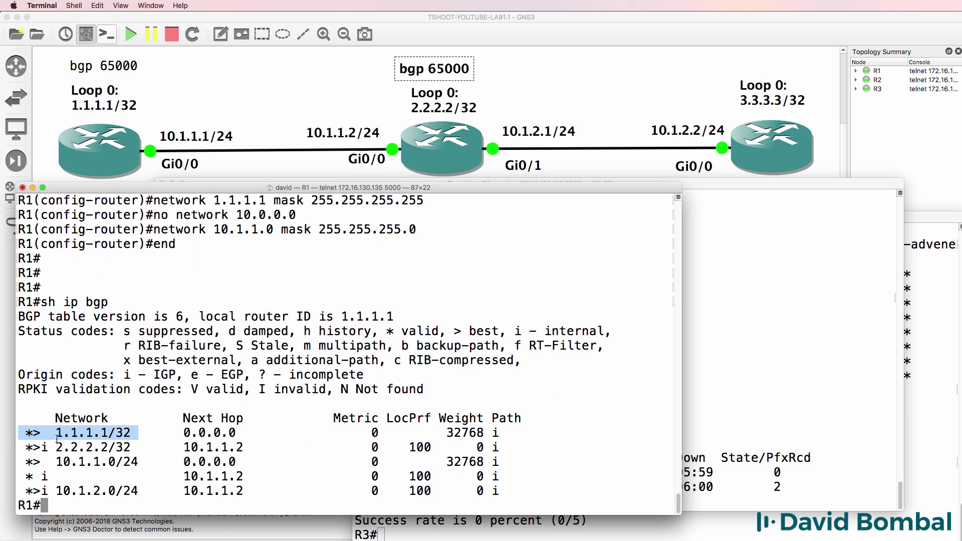
pyautogui.moveTo(161, 461); pyautogui.dragTo(26, 460)
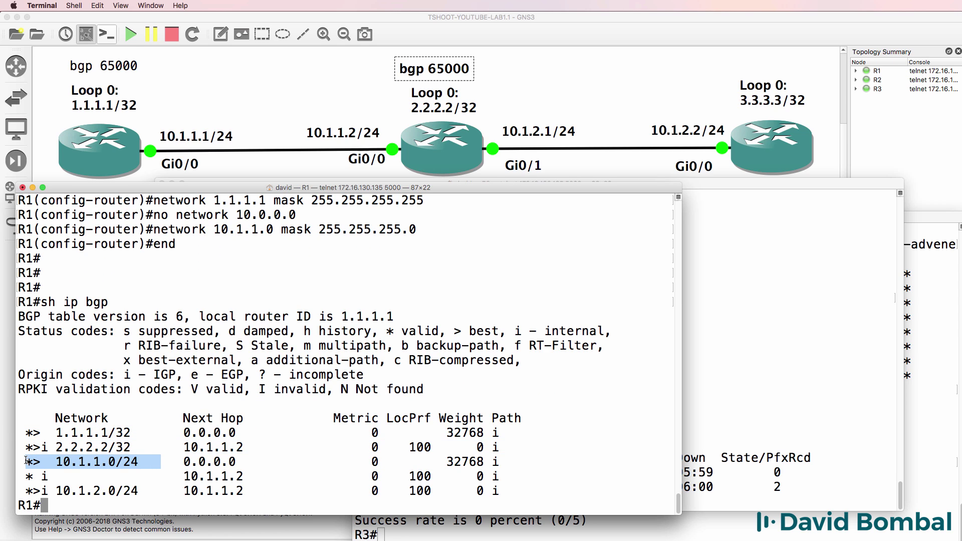
pyautogui.moveTo(182, 461); pyautogui.dragTo(250, 462)
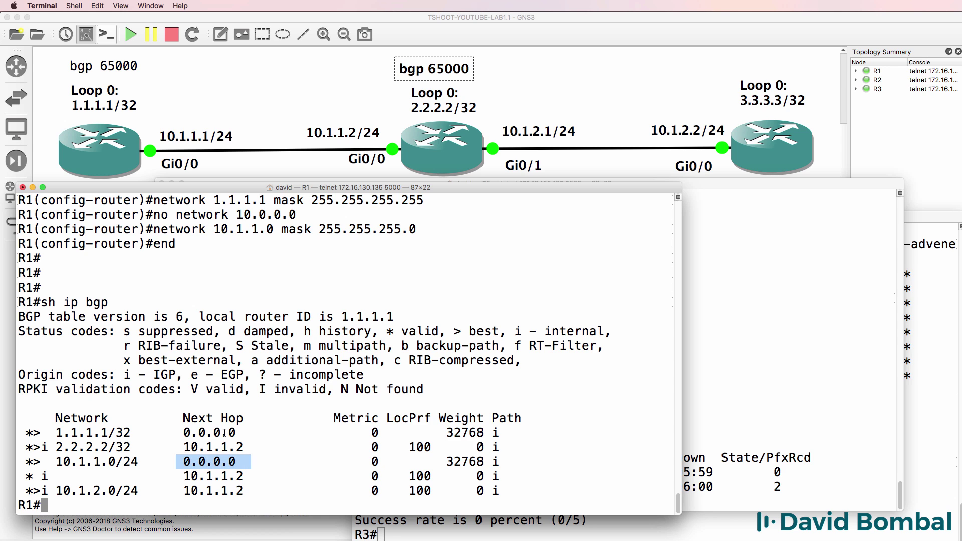
pyautogui.moveTo(177, 433); pyautogui.dragTo(262, 433)
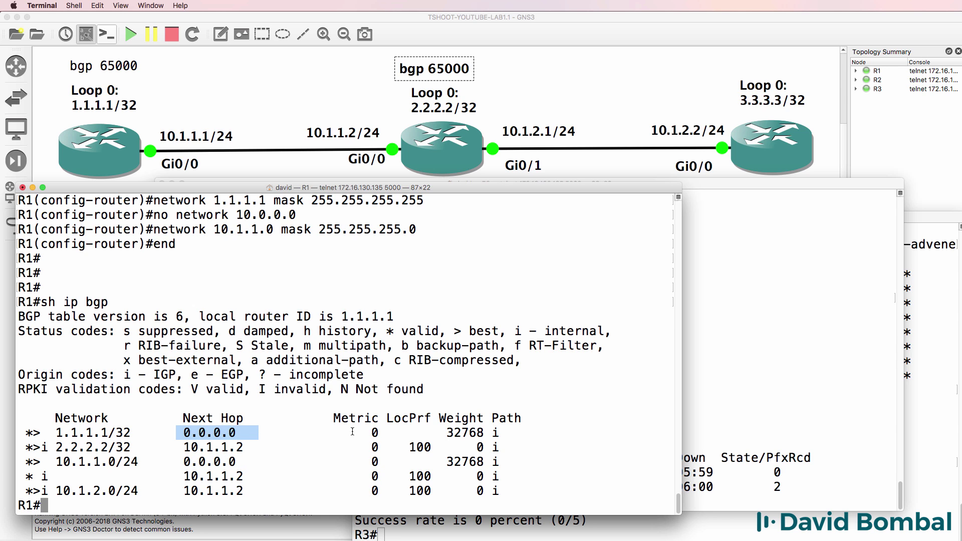
# Switch to R2's console, run sh ip bgp and examine the 1.1.1.1/32 entry and its next hop.
pyautogui.press('super+grave')
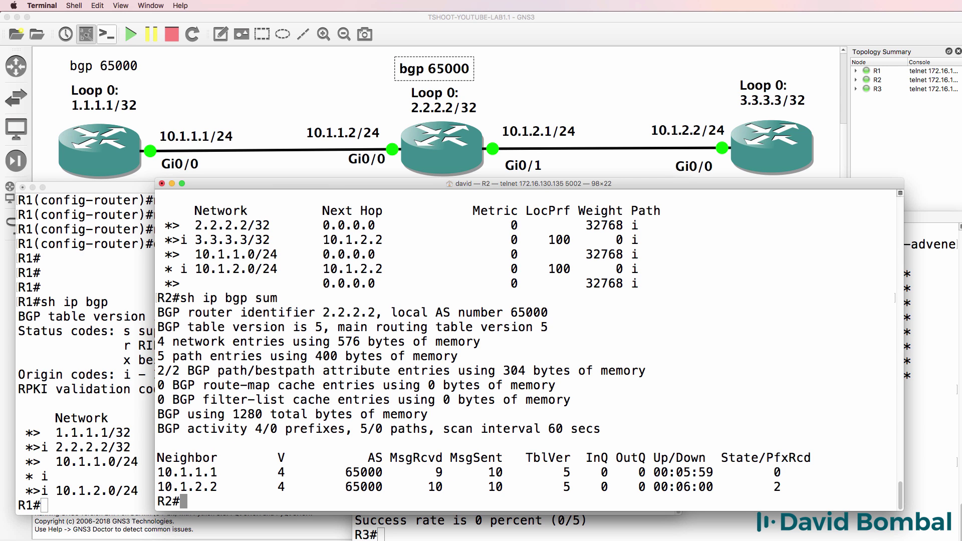
pyautogui.write('sh ip bgp')
pyautogui.press('Return')
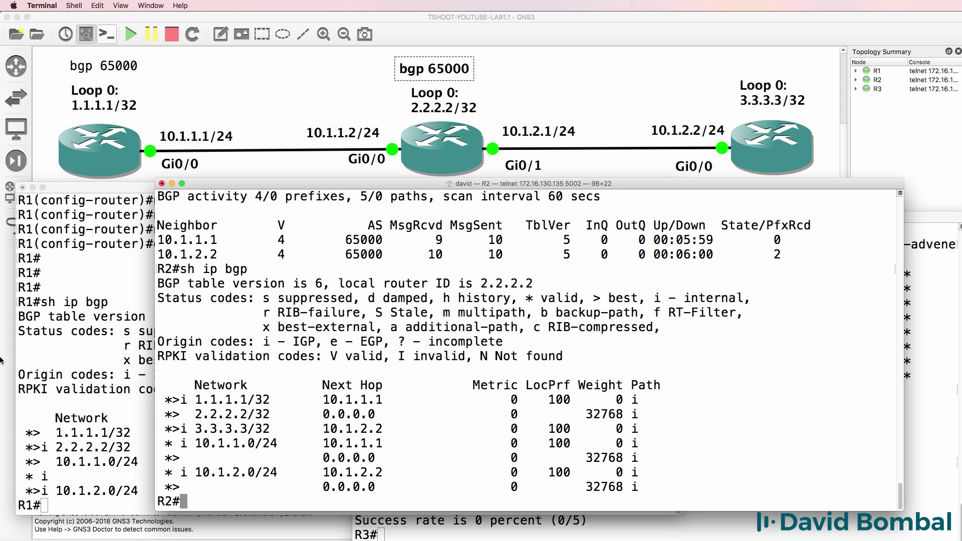
pyautogui.moveTo(270, 400); pyautogui.dragTo(157, 398)
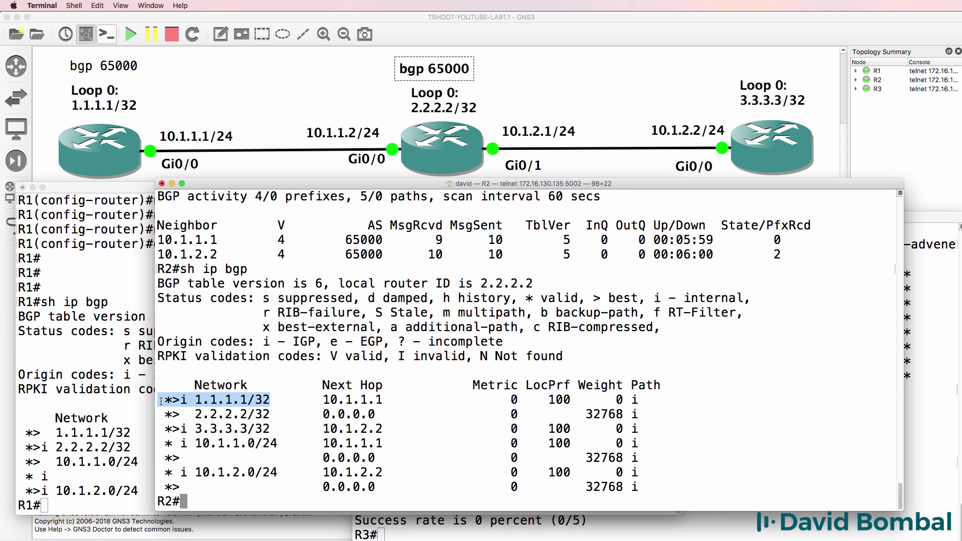
pyautogui.moveTo(387, 399); pyautogui.dragTo(317, 399)
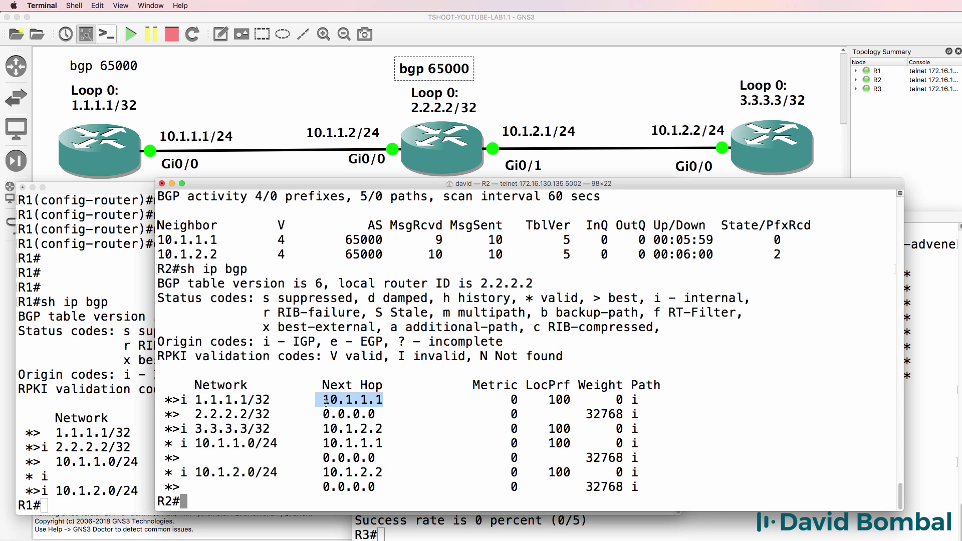
# Run sh ip route on R2, examine the BGP route to 1.1.1.1 and page through the rest of the table.
pyautogui.write('sh ip route')
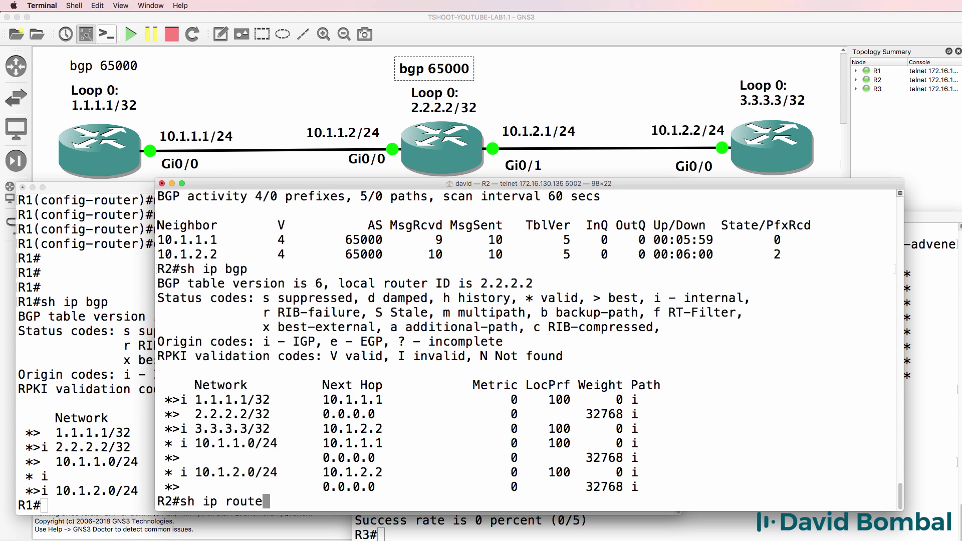
pyautogui.press('Return')
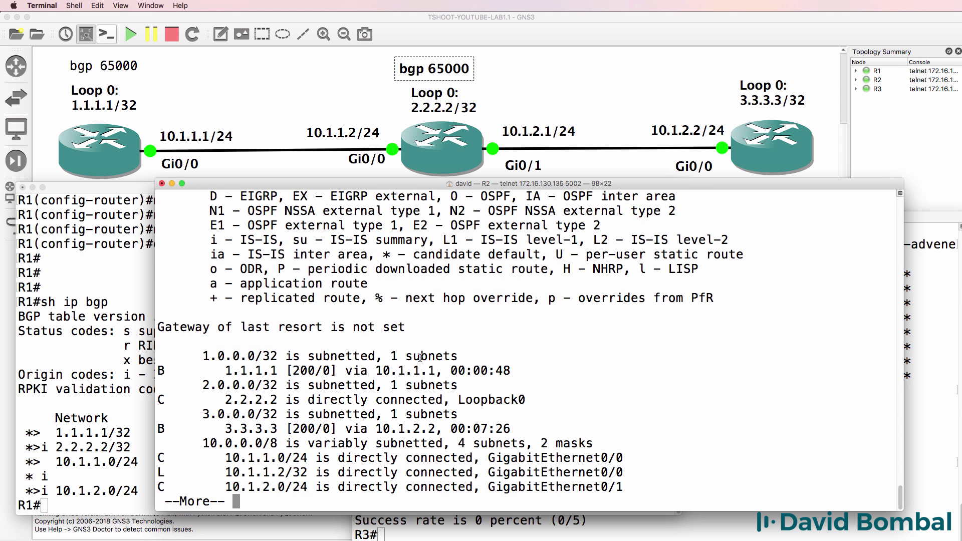
pyautogui.moveTo(511, 371); pyautogui.dragTo(96, 374)
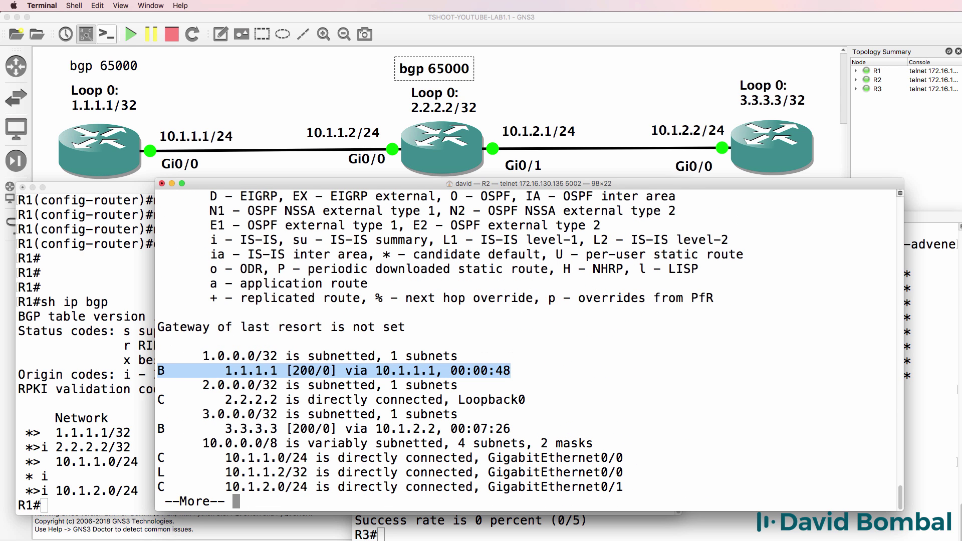
pyautogui.press('space')
# Ping R1's loopback 1.1.1.1 from R2 to test reachability.
pyautogui.write('ping 1.1.1.1')
pyautogui.press('Return')
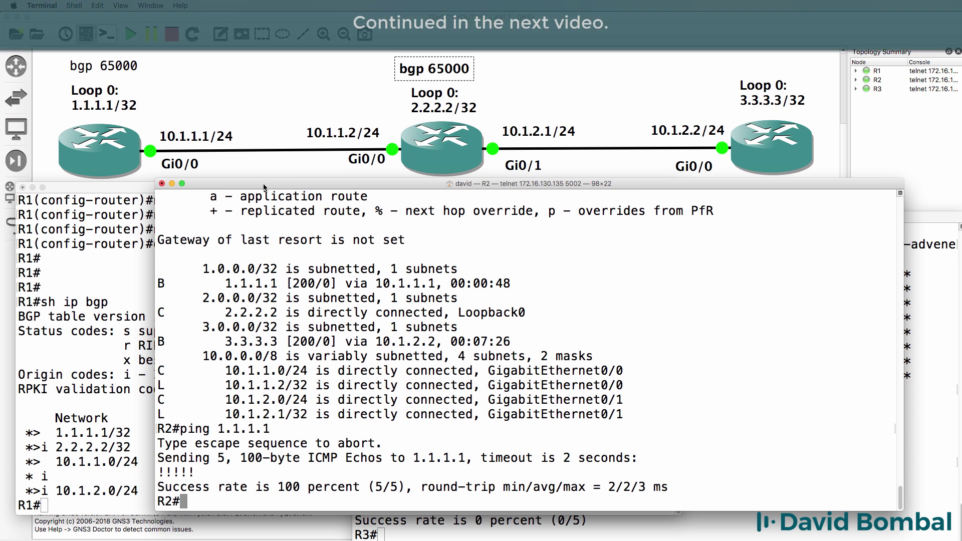
pyautogui.moveTo(265, 187); pyautogui.dragTo(264, 192)
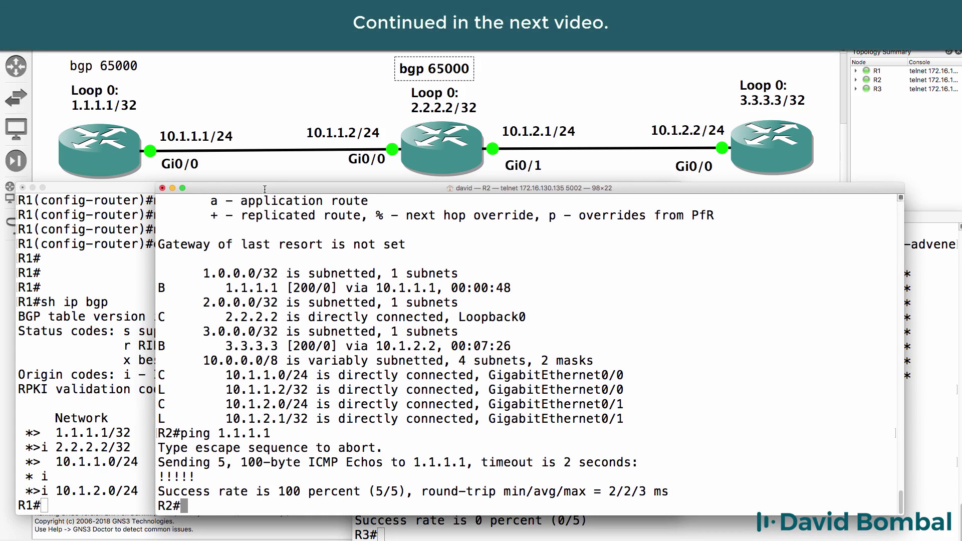